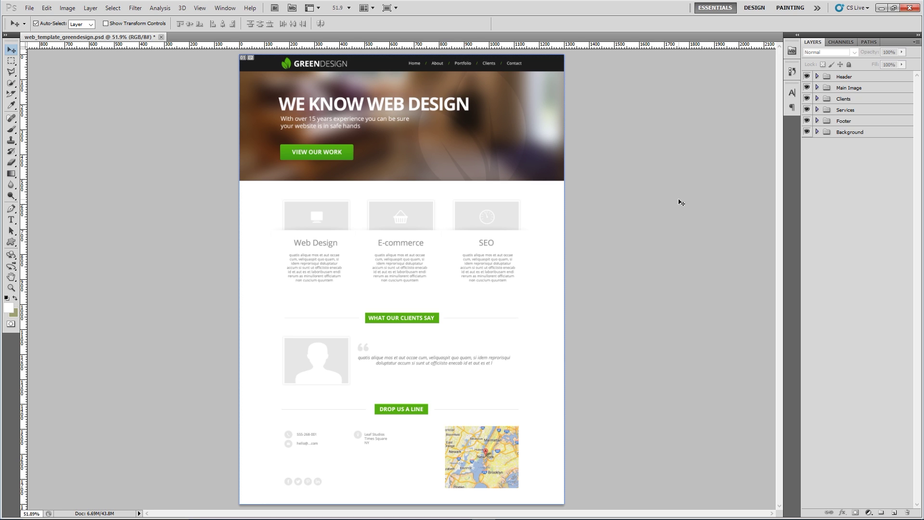
- Choose the Slice Tool from the Crop tool flyout in the Tools panel
click(11, 96)
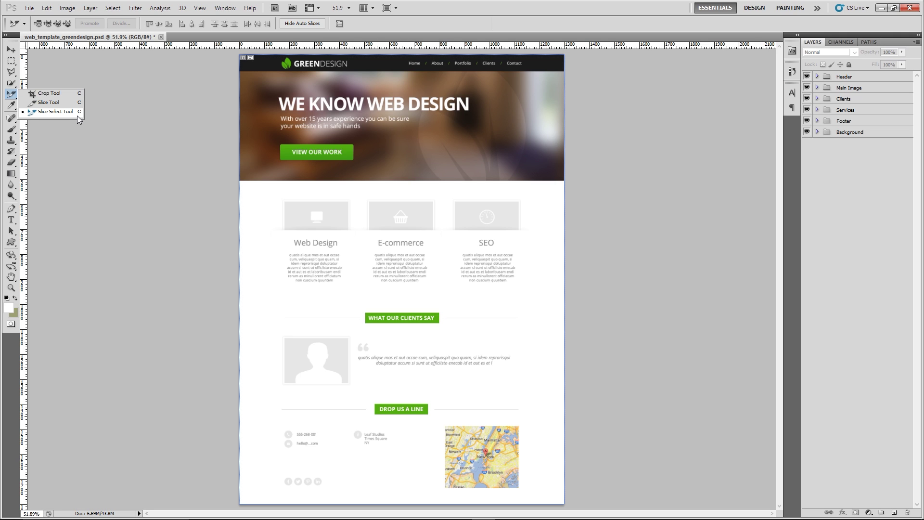
click(49, 102)
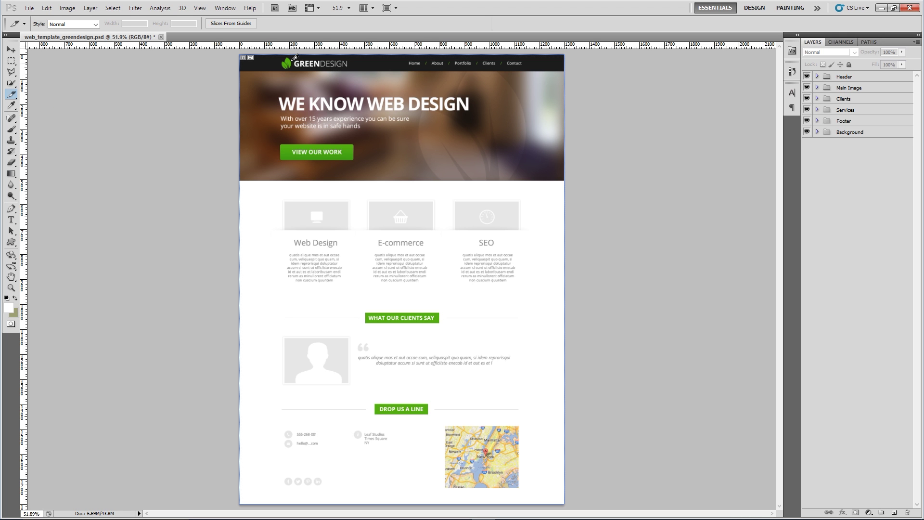
- Zoom into the header, slice the GreenDesign logo and name the slice 'logo'
key(z)
drag(279, 62, 315, 64)
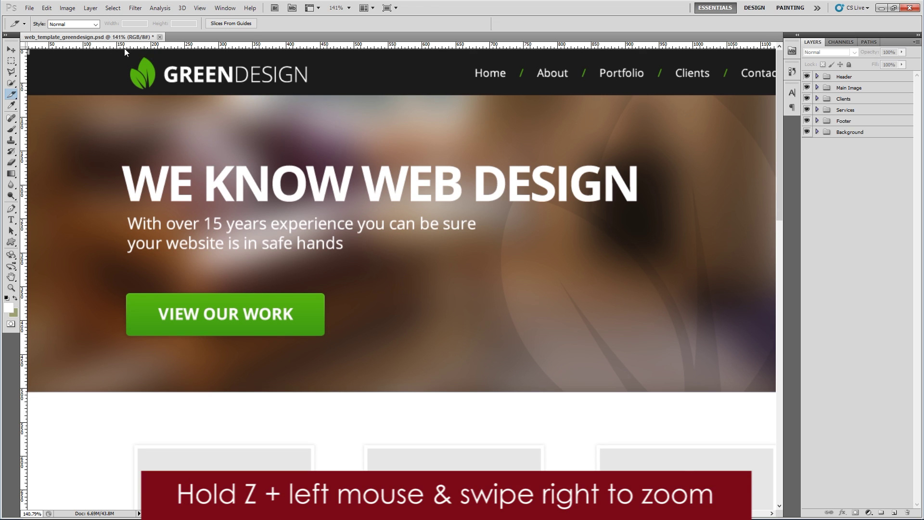
drag(126, 49, 315, 95)
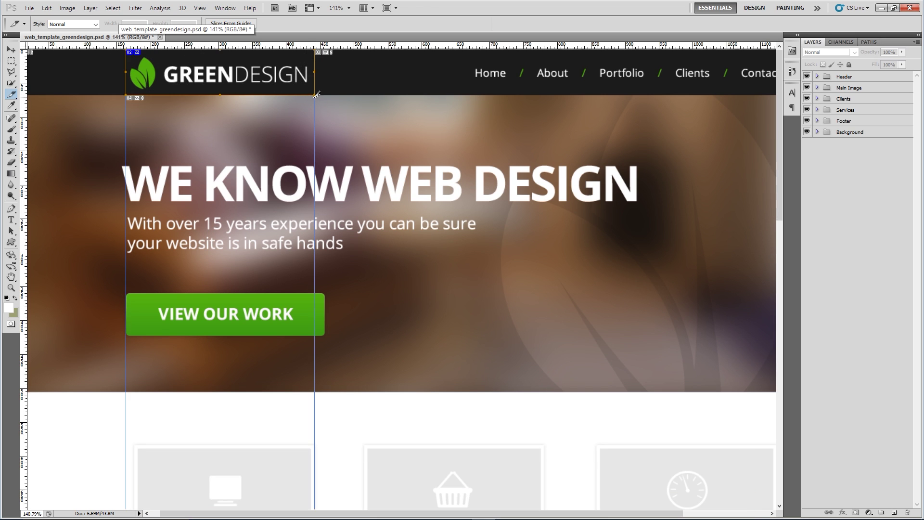
double_click(250, 81)
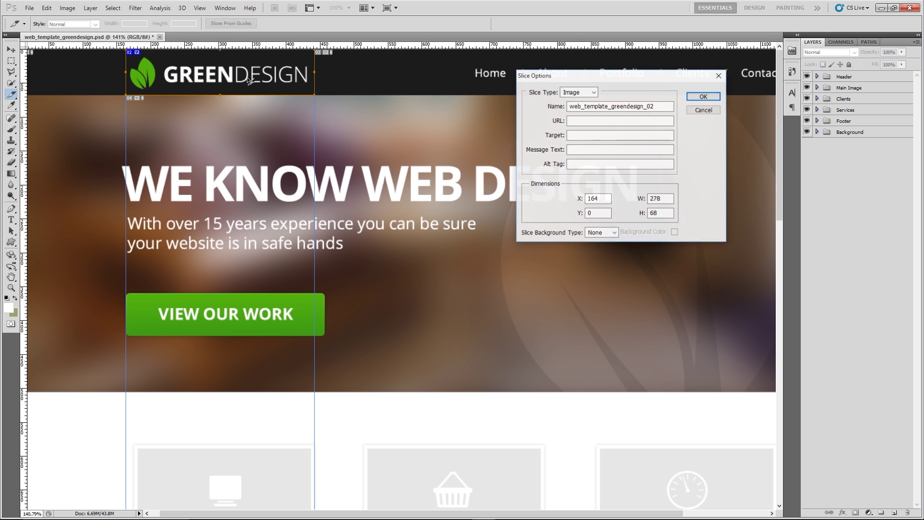
text(logo)
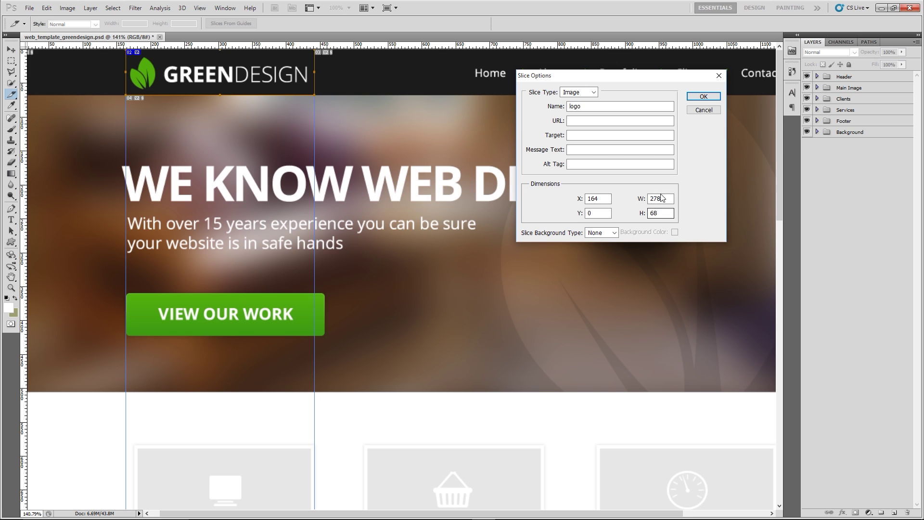
click(704, 97)
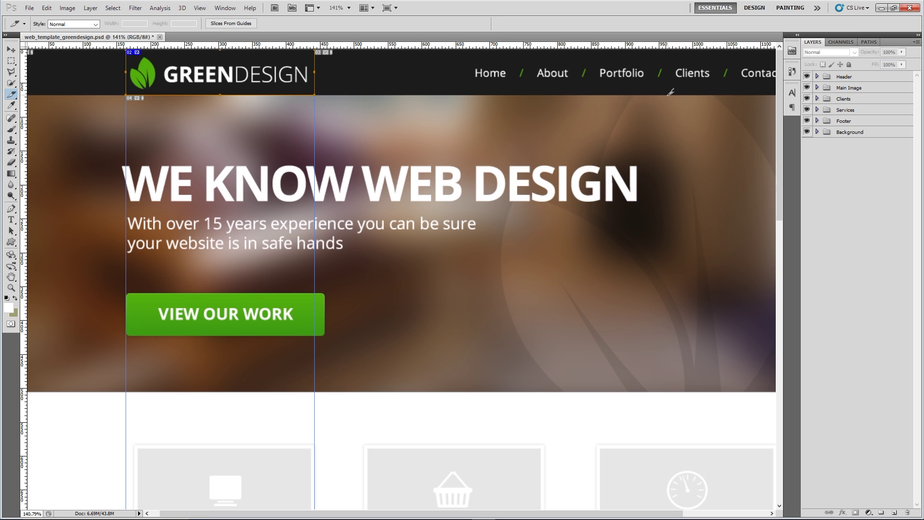
key(z)
drag(687, 167, 673, 169)
key(c)
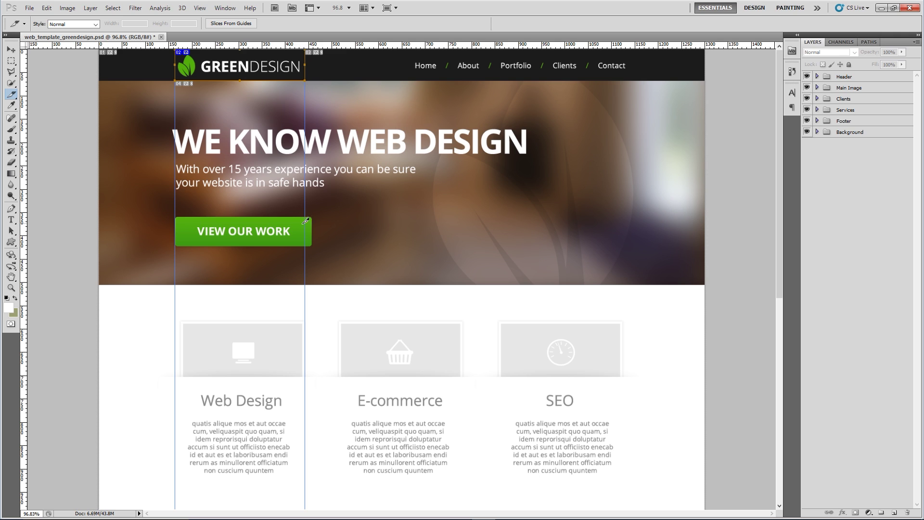
- Hide the VIEW OUR WORK button, 'With over 15 years' subtext and WE KNOW WEB DESIGN headline layers
click(11, 50)
click(367, 148)
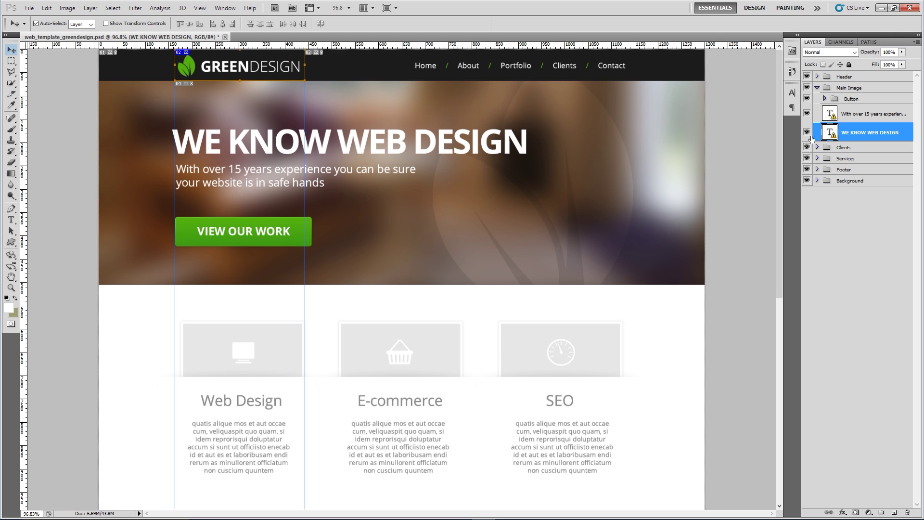
click(807, 99)
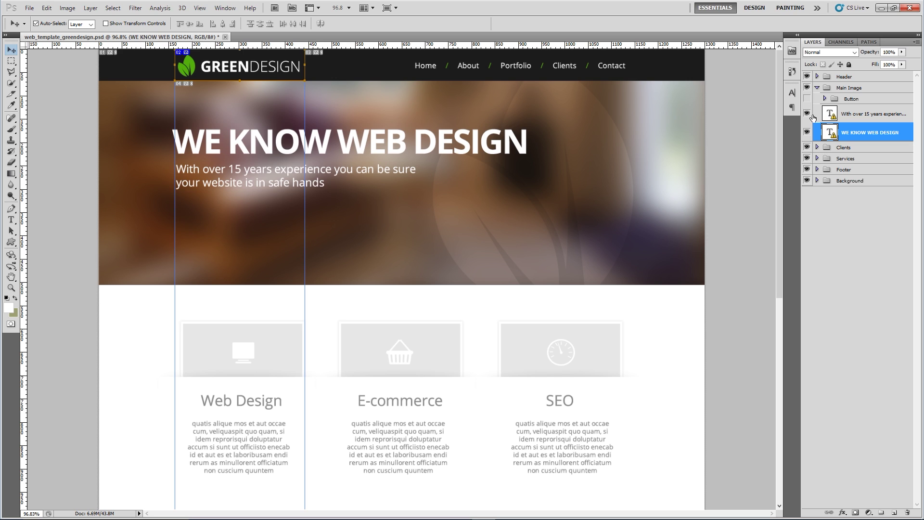
click(807, 114)
click(808, 132)
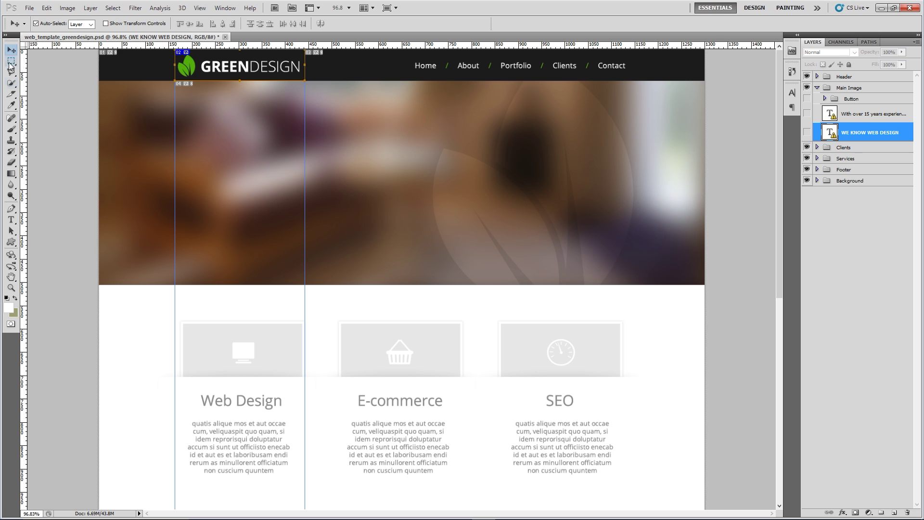
- Slice the full-width banner image and name the slice 'banner'
click(11, 94)
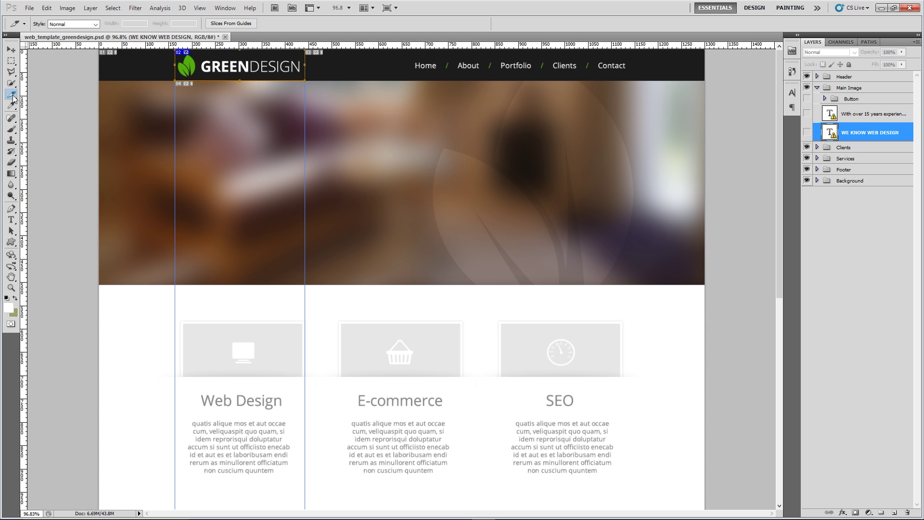
drag(99, 81, 707, 282)
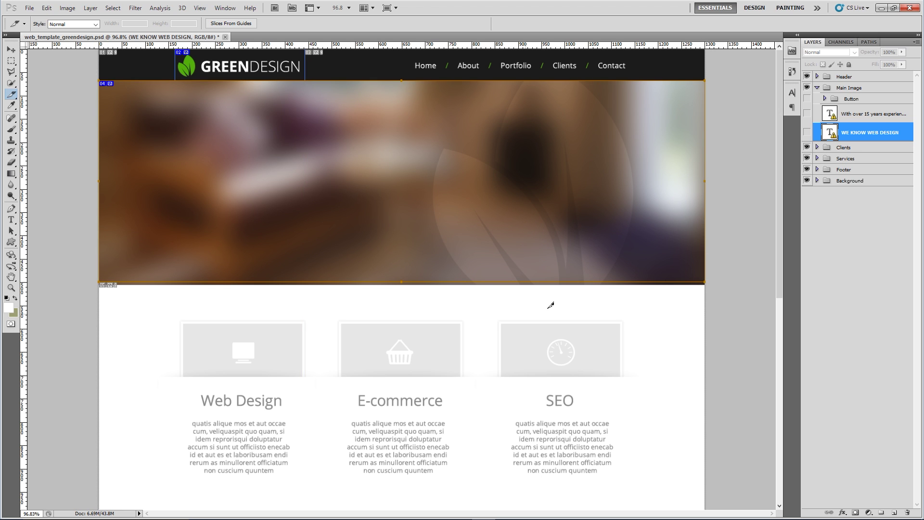
double_click(423, 138)
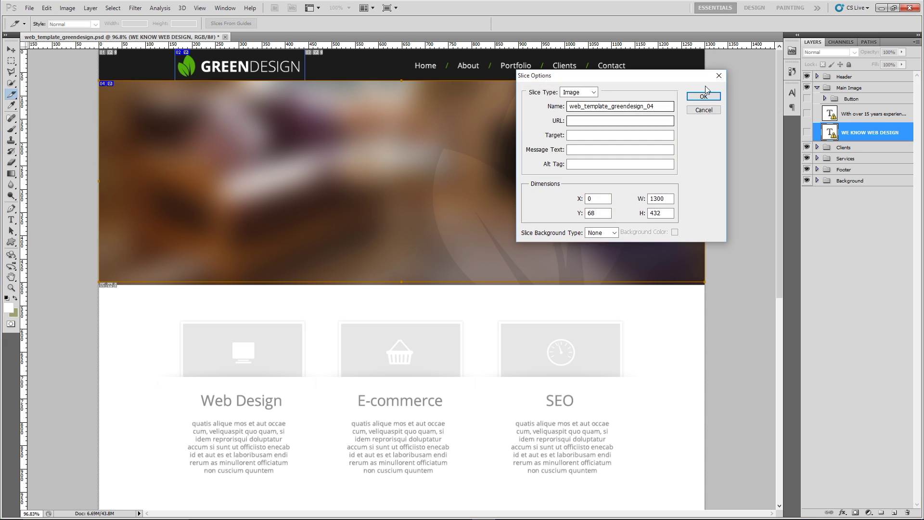
text(banne)
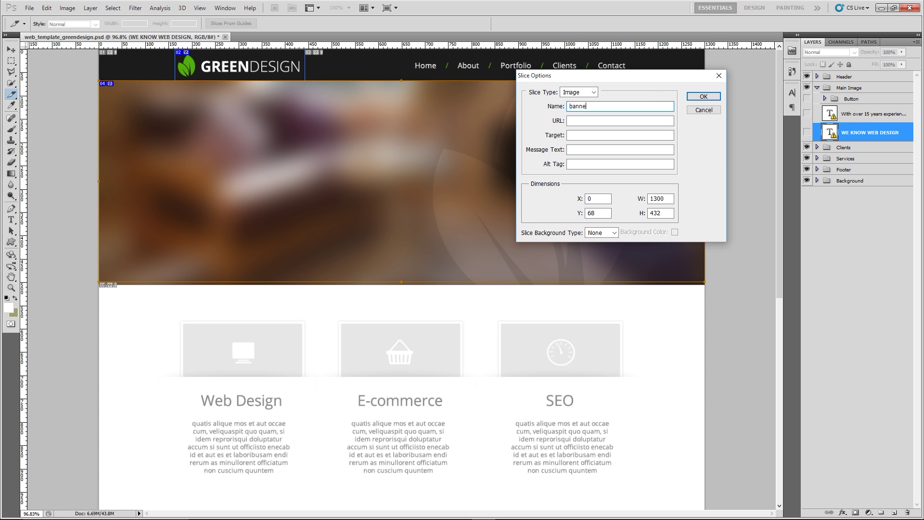
text(r)
click(704, 96)
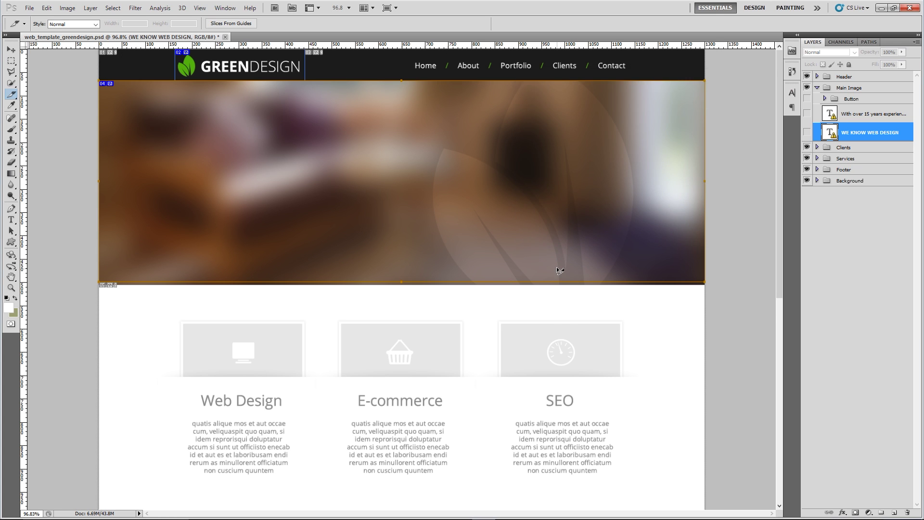
scroll(563, 265, down, 3)
scroll(567, 255, down, 3)
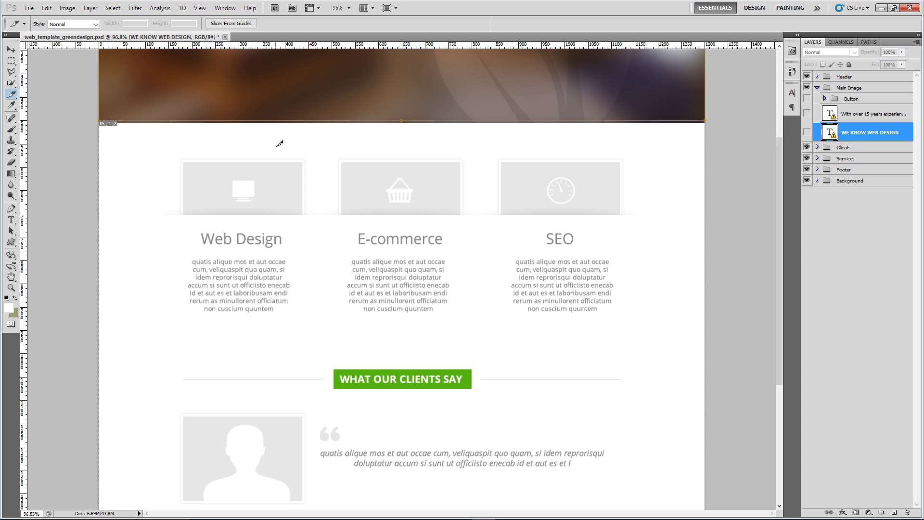
scroll(501, 381, down, 4)
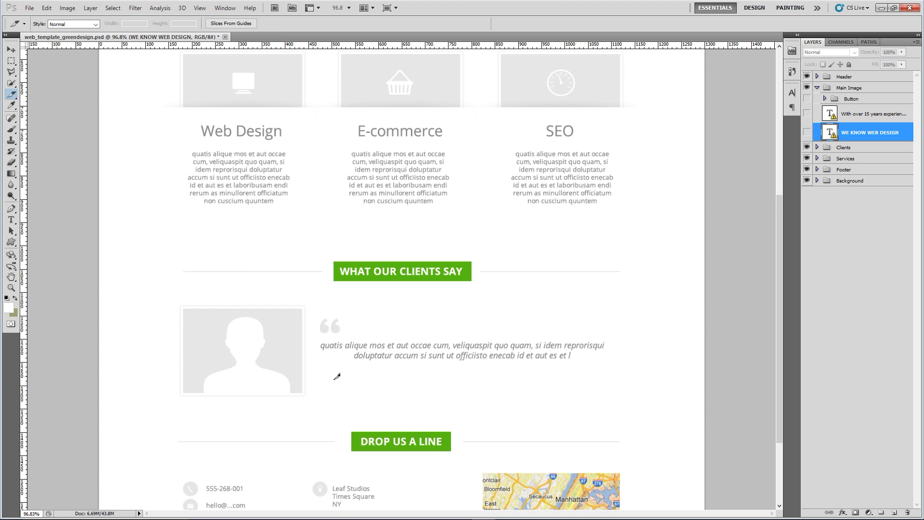
scroll(336, 375, down, 2)
scroll(594, 345, up, 12)
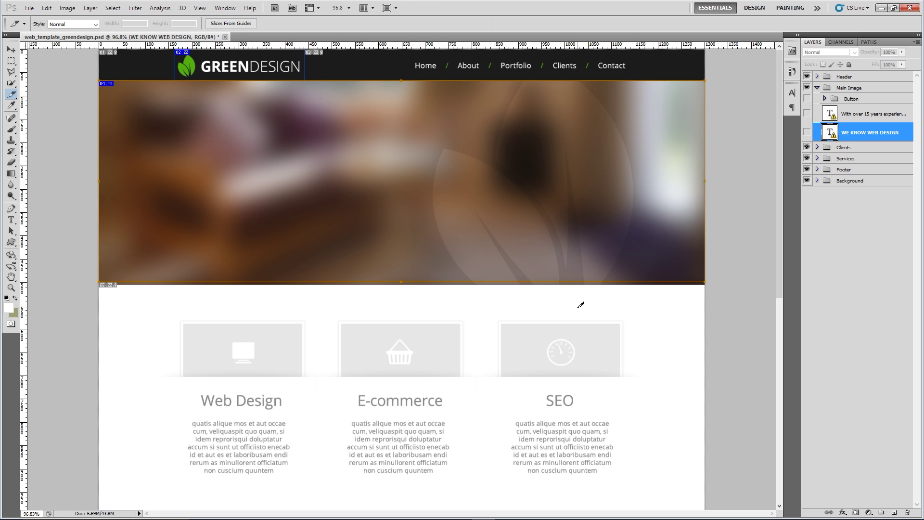
- Slice the testimonial profile picture, name it 'head', then zoom into the contact area
scroll(401, 279, down, 3)
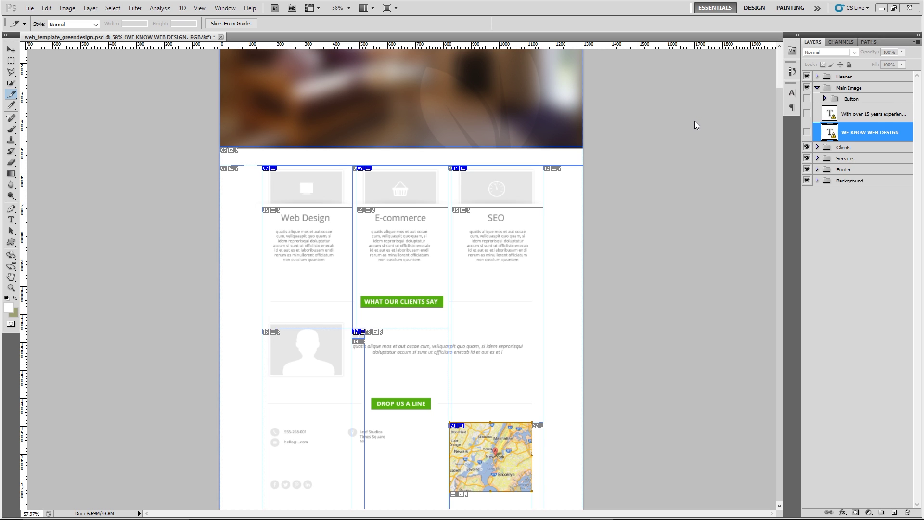
scroll(689, 147, up, 2)
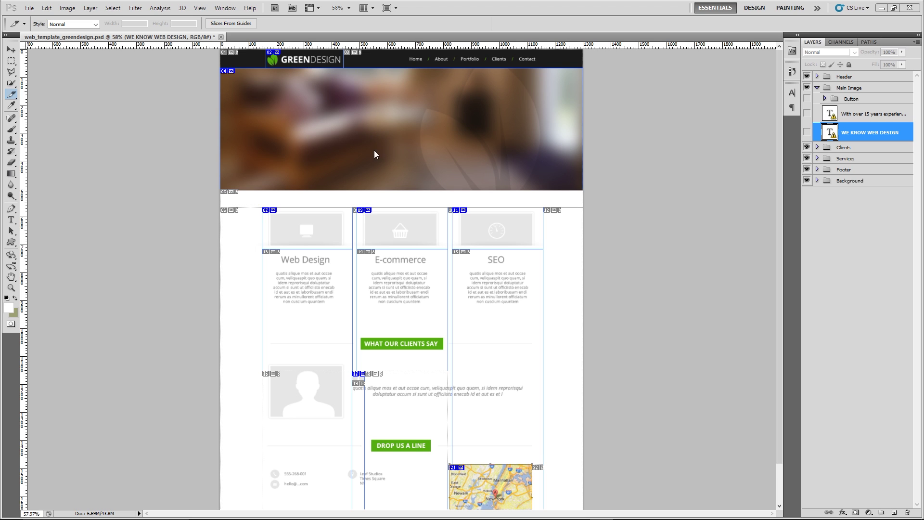
scroll(374, 150, down, 1)
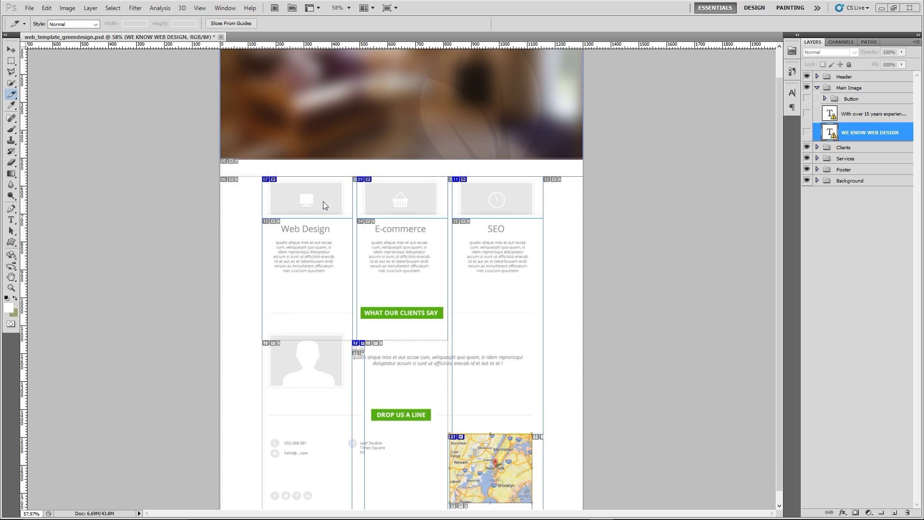
click(322, 202)
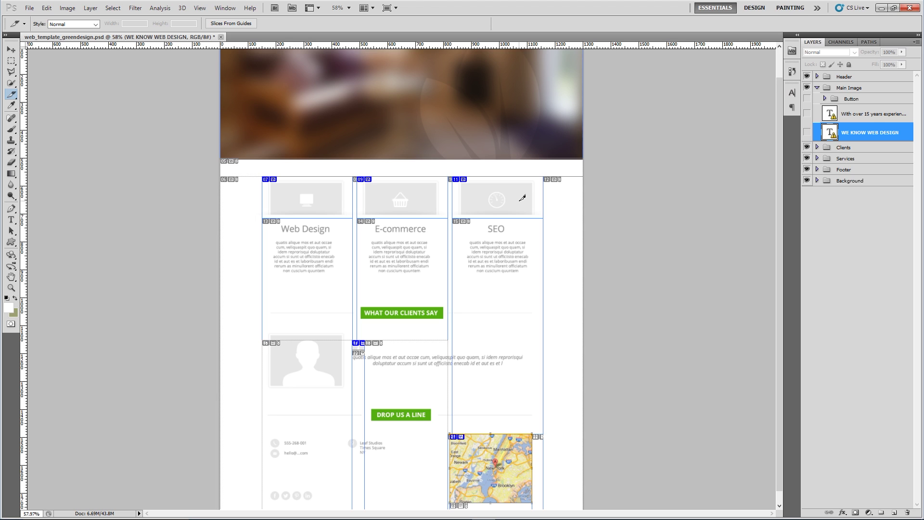
scroll(522, 198, down, 1)
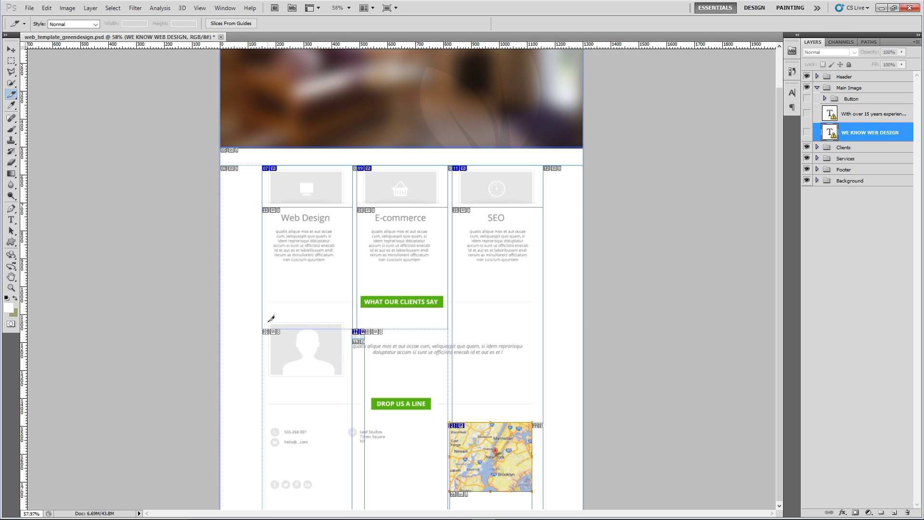
drag(268, 322, 348, 376)
double_click(324, 357)
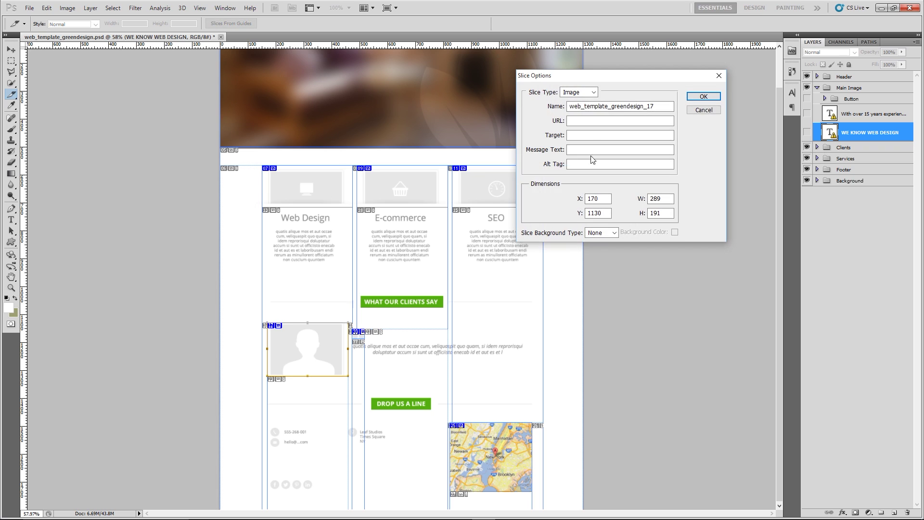
double_click(658, 107)
text(head)
key(Return)
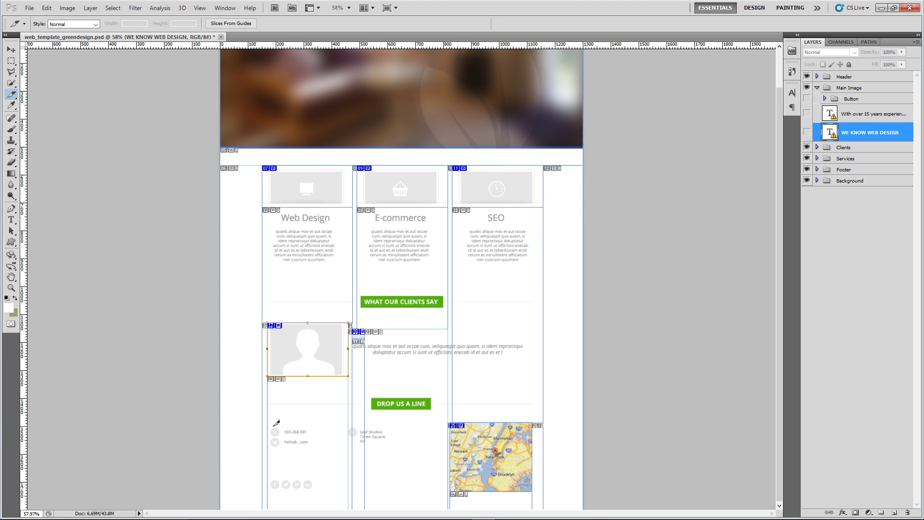
key(z)
drag(283, 456, 320, 458)
- Move the phone, email and location-pin icons to the end of the social row, then slice the row
key(c)
scroll(320, 400, down, 3)
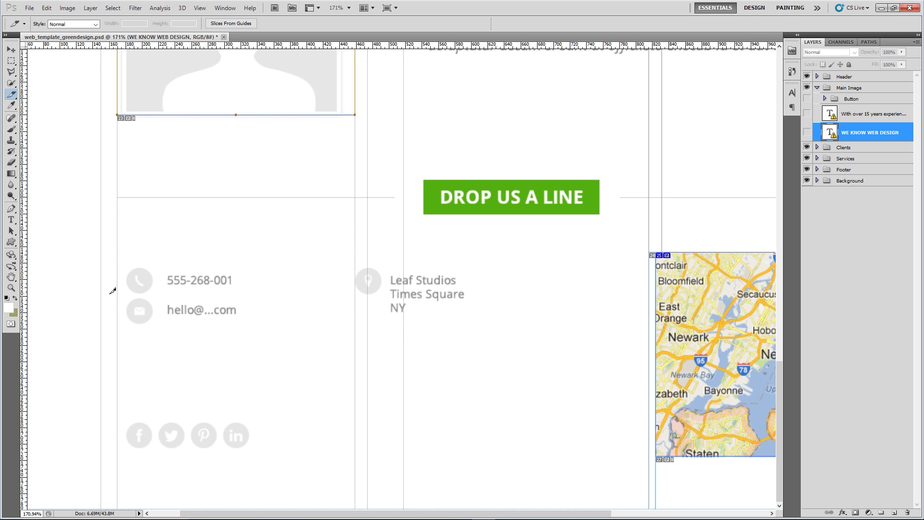
click(11, 50)
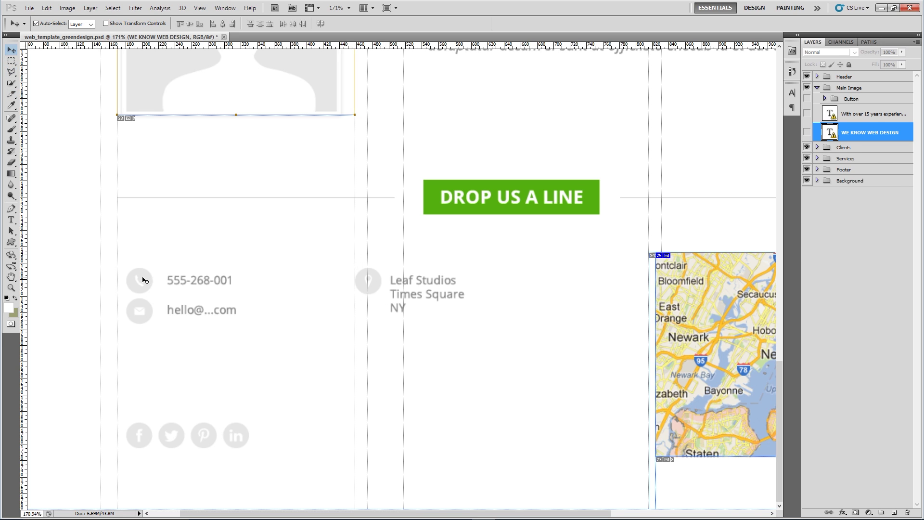
drag(139, 280, 270, 435)
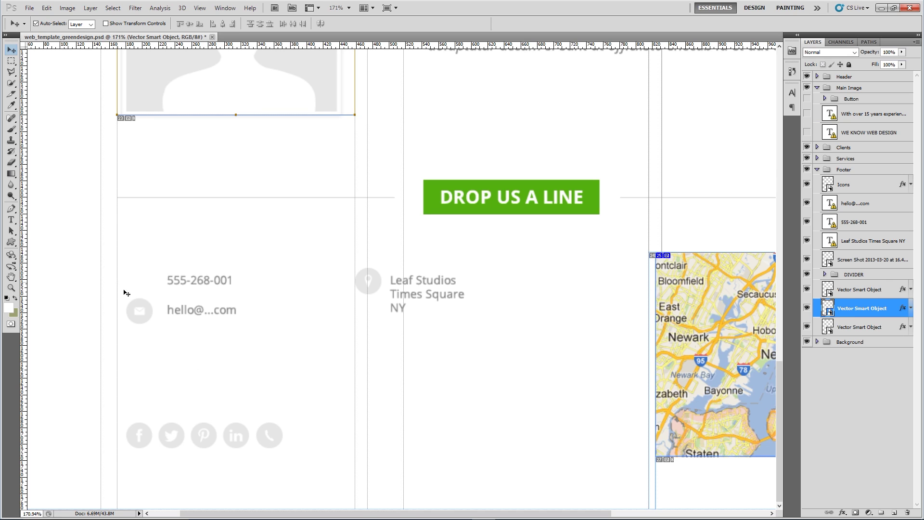
key(alt+bracketleft)
drag(139, 311, 302, 435)
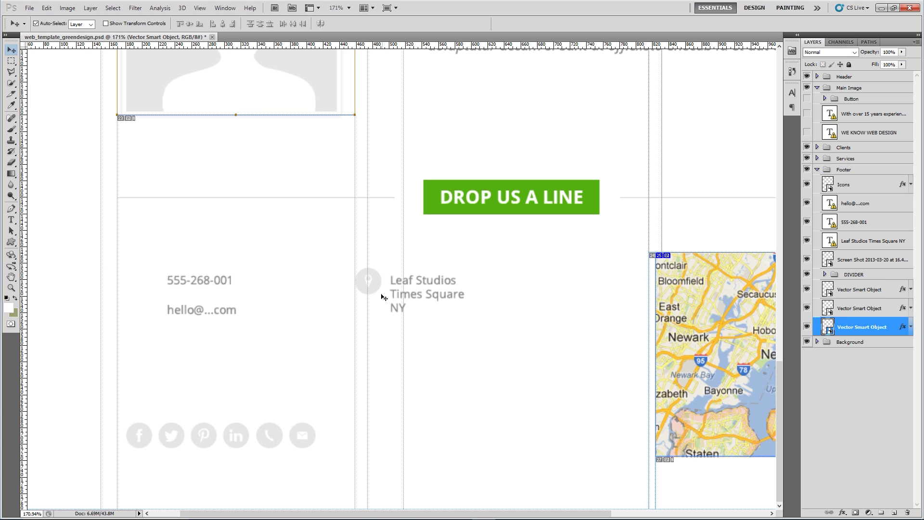
drag(378, 283, 346, 440)
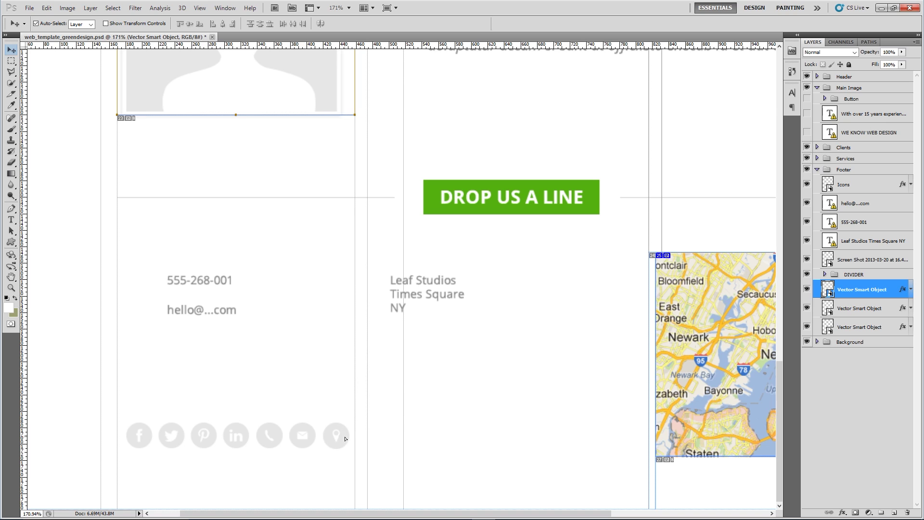
click(12, 94)
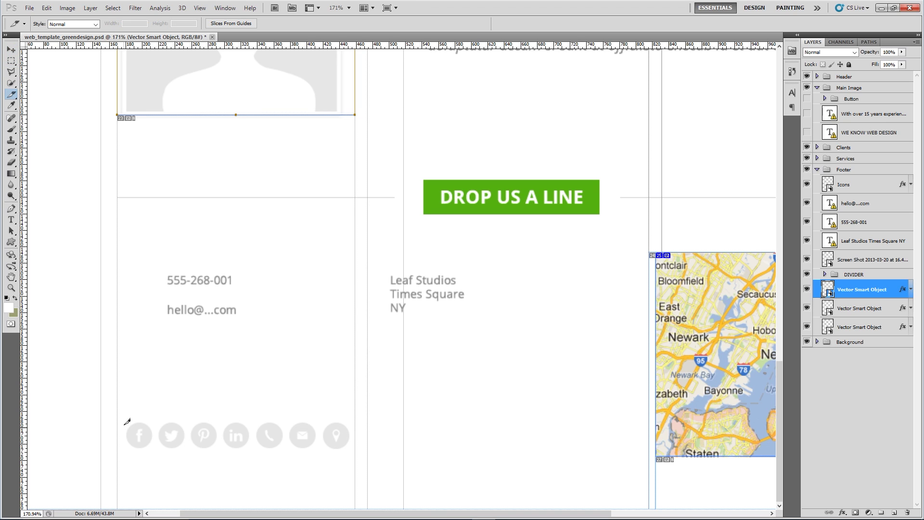
drag(122, 423, 355, 448)
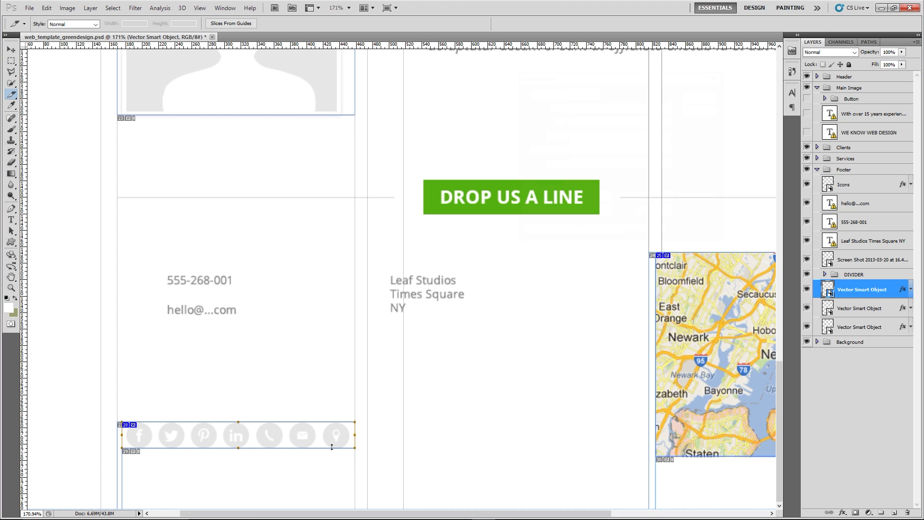
- In the icon-row slice's options, replace the default name with 'logo-sprite'
double_click(233, 430)
double_click(616, 106)
text(logo)
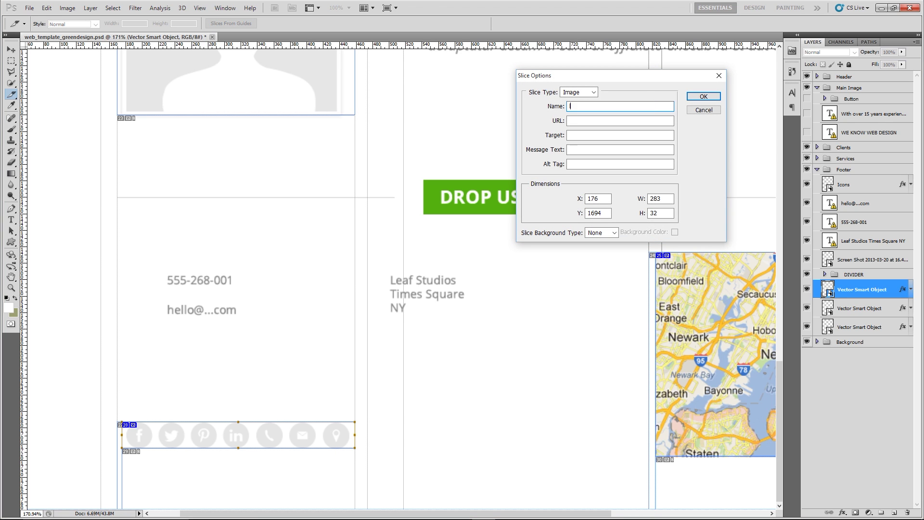
text(-sprite)
- Confirm the 'logo-sprite' name and switch to the Slice Select Tool
click(704, 96)
scroll(286, 178, up, 5)
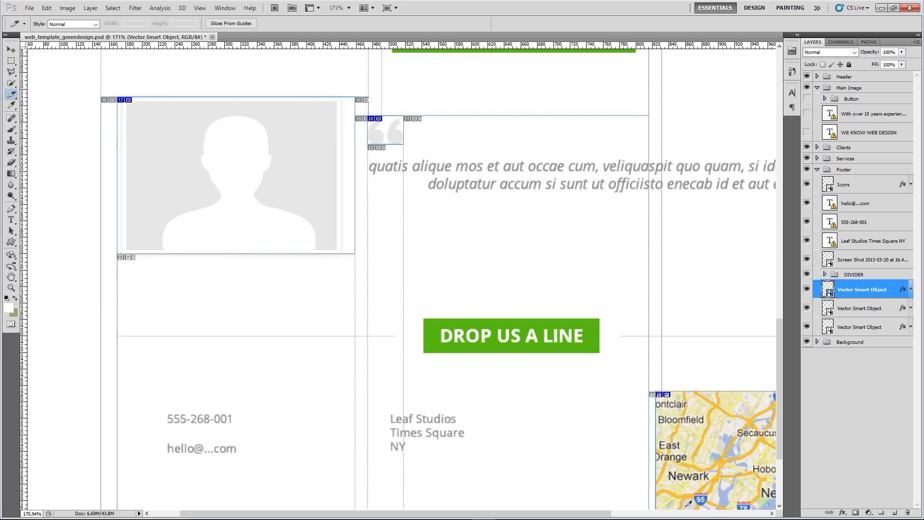
right_click(12, 94)
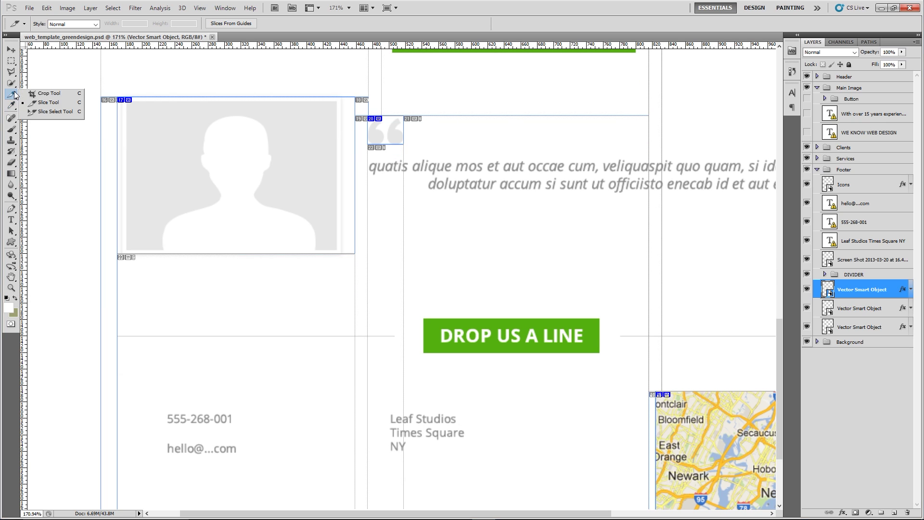
click(42, 114)
- Name the map slice 'map', keep 'head' on the profile slice, and name the quote mark slice 'quote'
double_click(723, 433)
text(map)
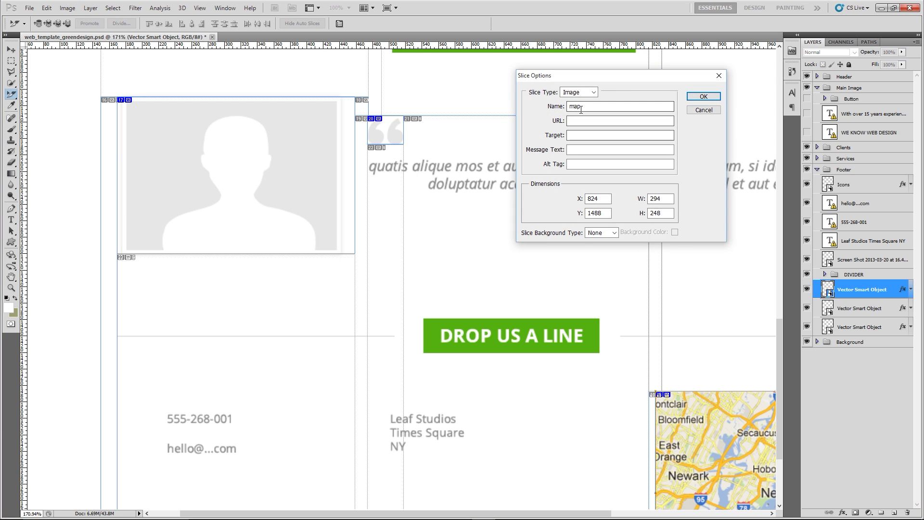
key(Return)
double_click(277, 191)
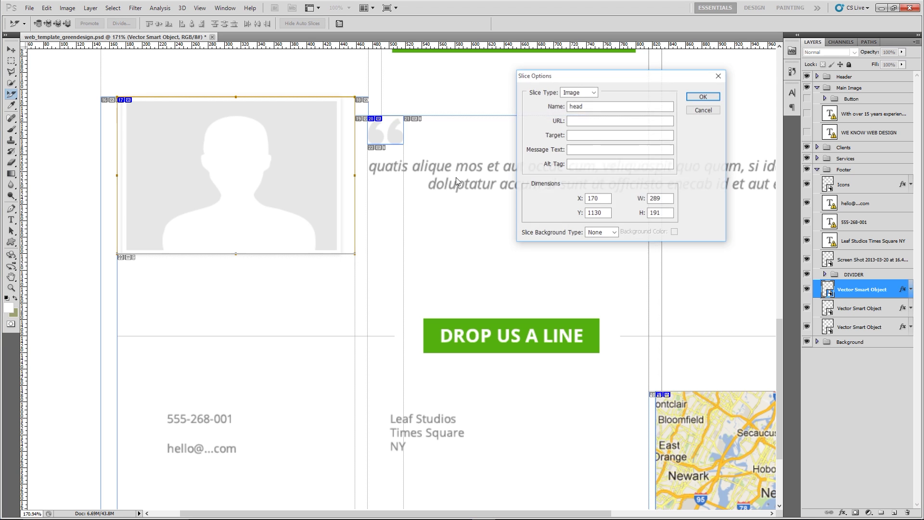
key(Return)
scroll(453, 249, up, 3)
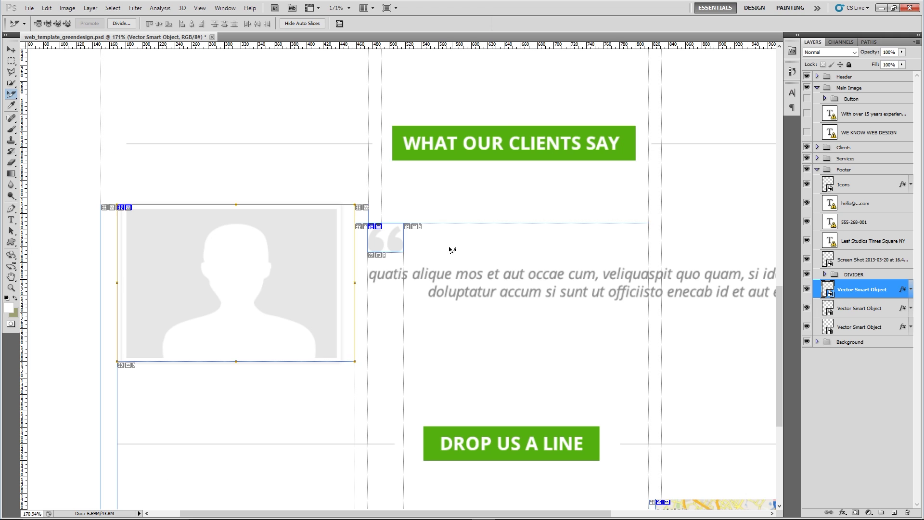
double_click(389, 243)
click(702, 95)
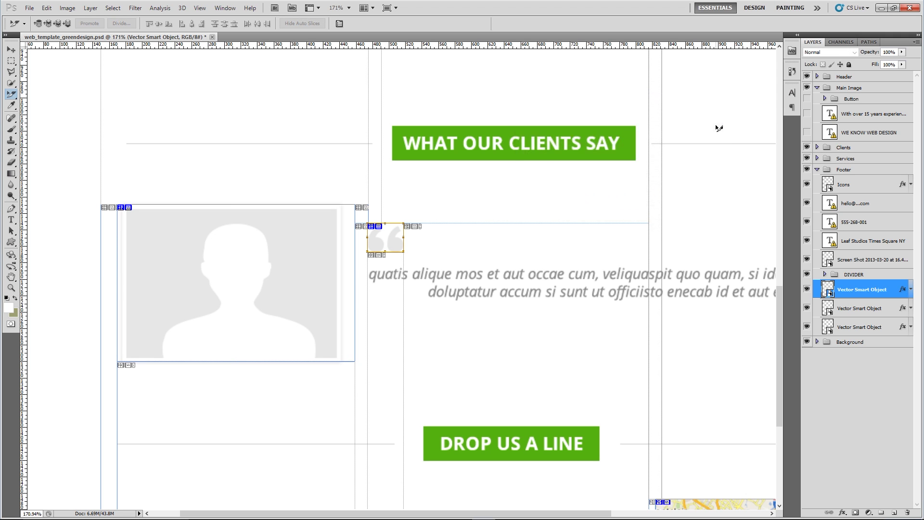
- Name the 325 × 150 px E-commerce image slice 'cs-2', then zoom back out over the page
scroll(722, 156, up, 3)
scroll(722, 155, up, 5)
double_click(596, 126)
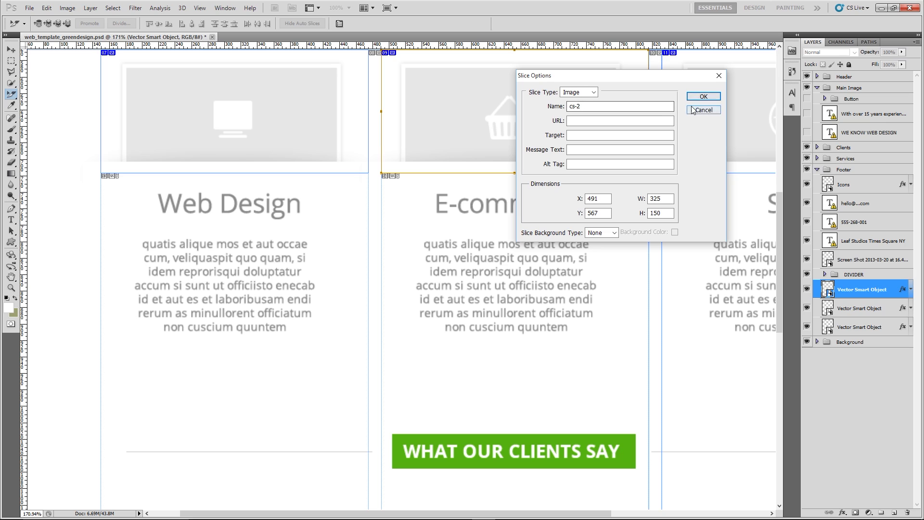
double_click(656, 199)
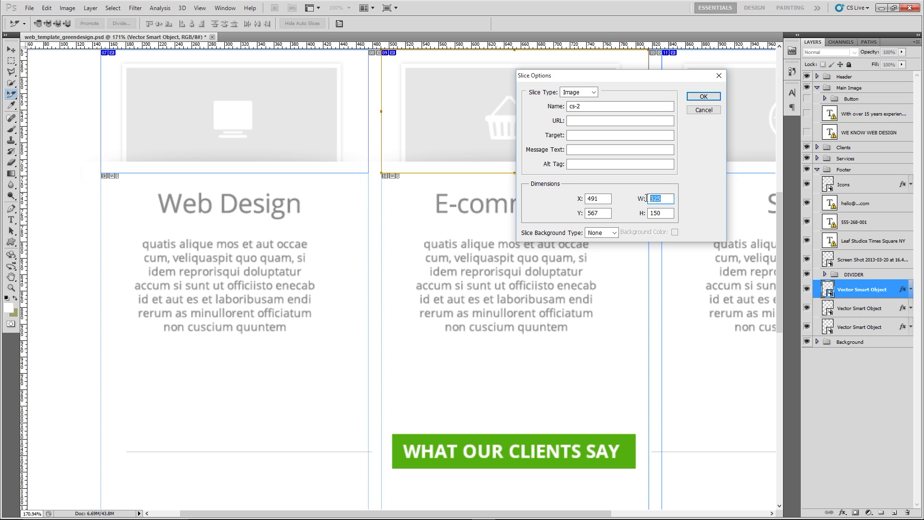
double_click(668, 213)
click(704, 110)
scroll(545, 195, up, 9)
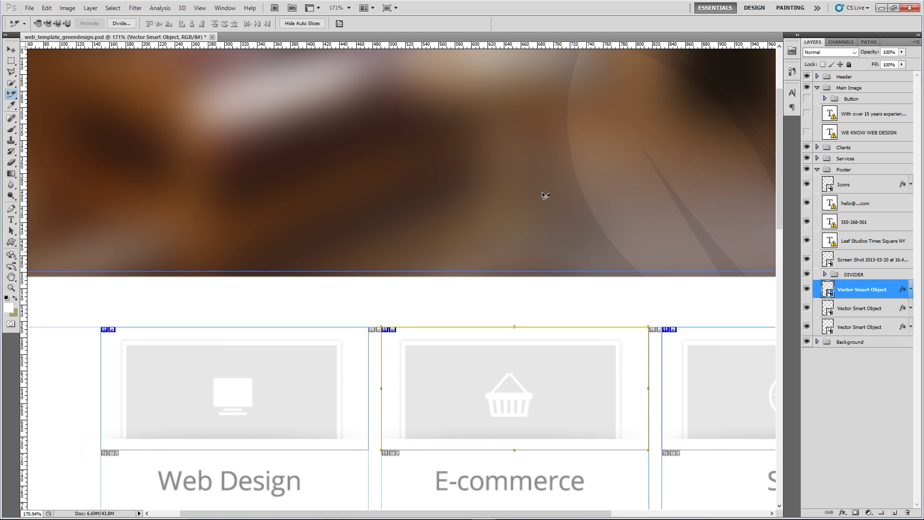
scroll(545, 196, up, 4)
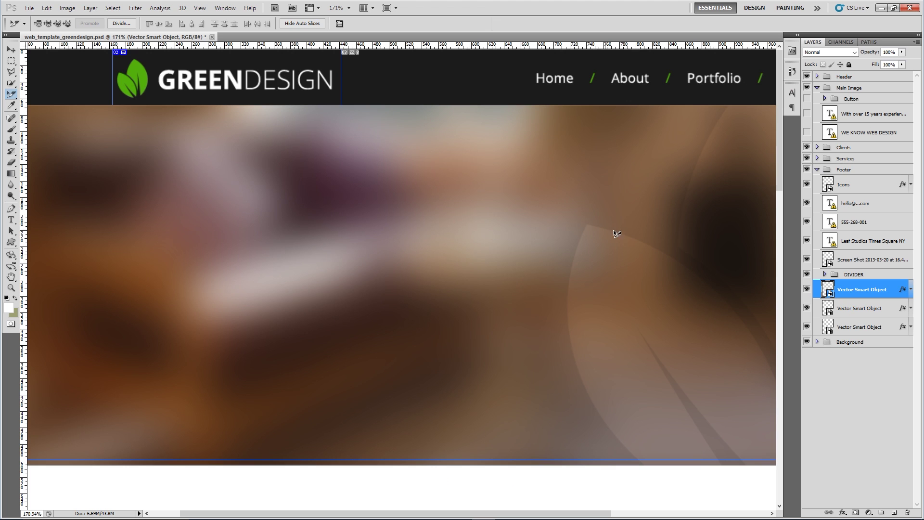
drag(617, 233, 544, 243)
scroll(545, 248, down, 3)
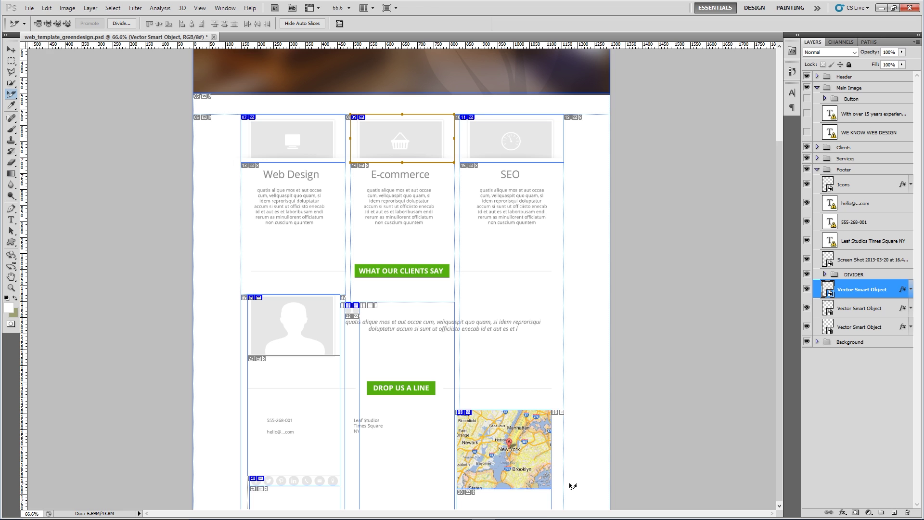
scroll(383, 250, up, 2)
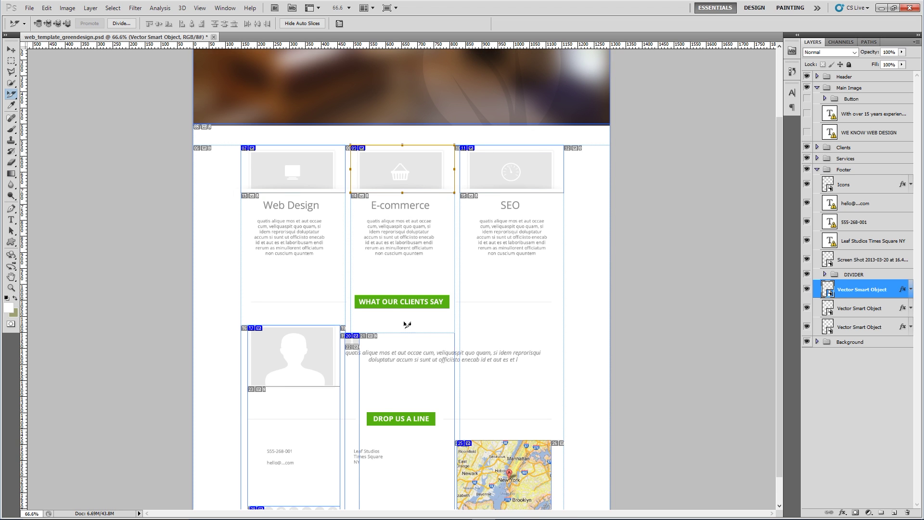
scroll(407, 325, up, 5)
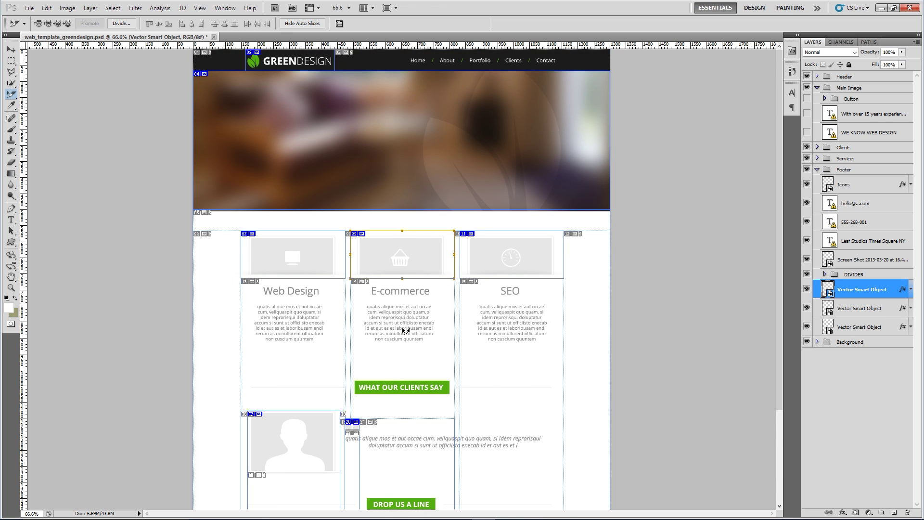
- Open Save for Web & Devices from the File menu, keeping JPEG quality at Maximum
click(29, 8)
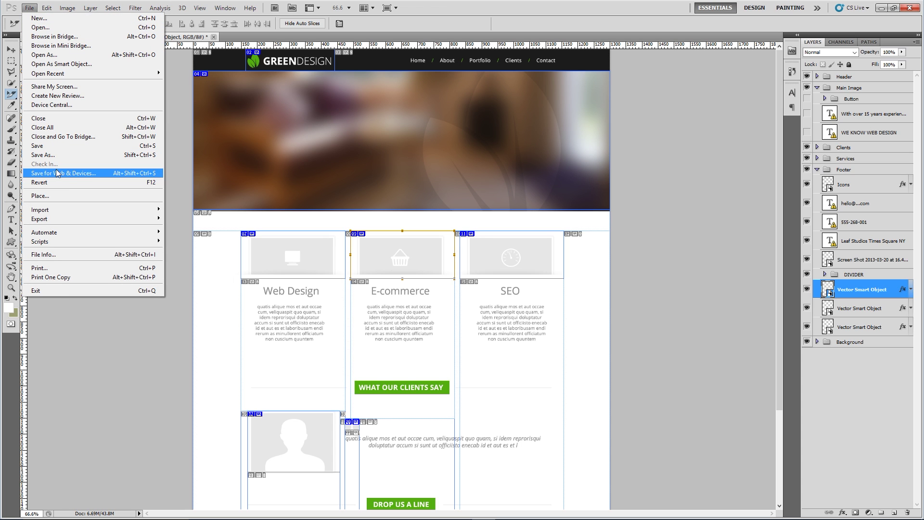
click(77, 172)
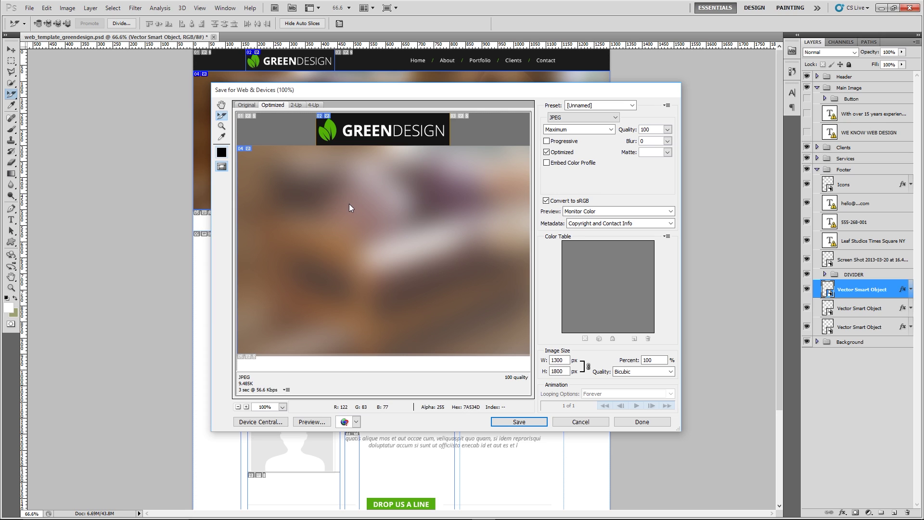
click(561, 129)
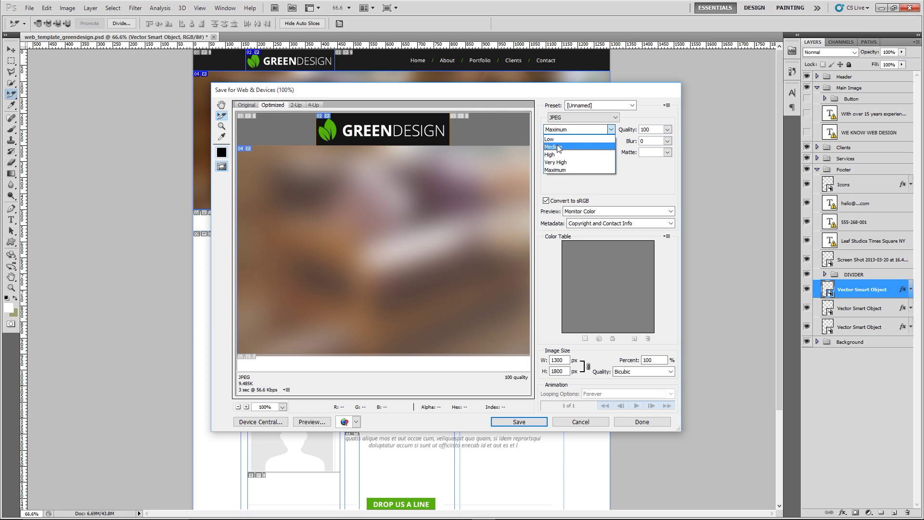
click(644, 172)
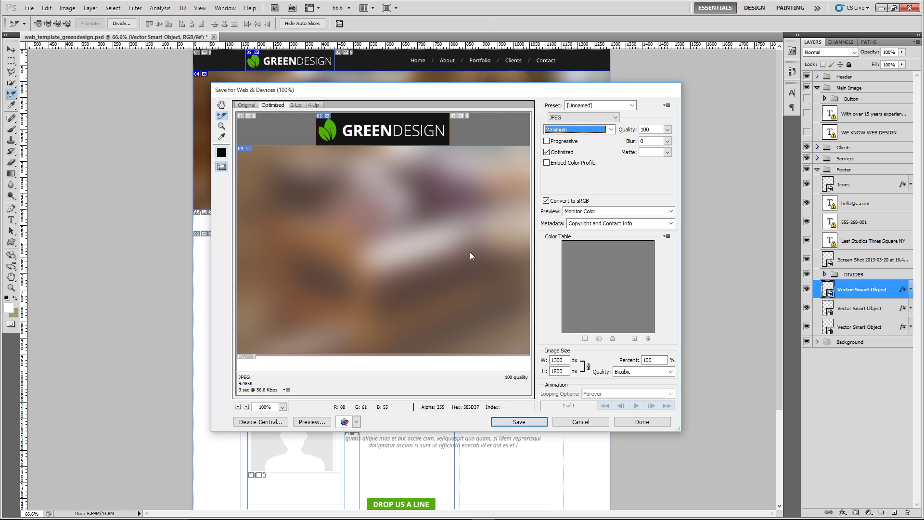
click(561, 131)
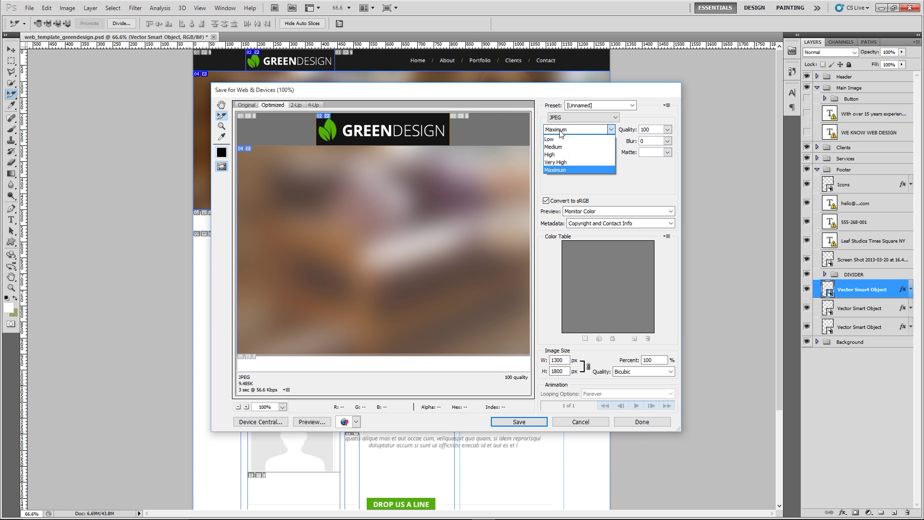
click(624, 187)
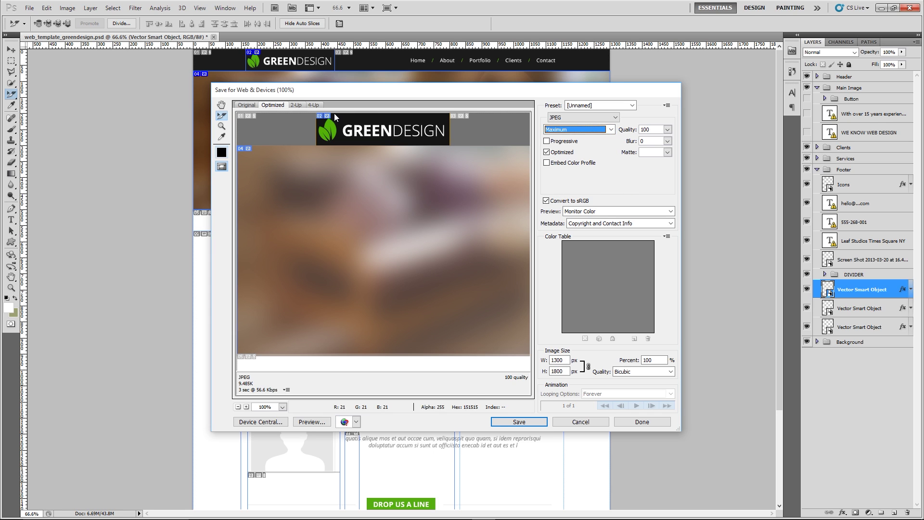
- Switch the logo slice's output format from JPEG to PNG-8
click(580, 132)
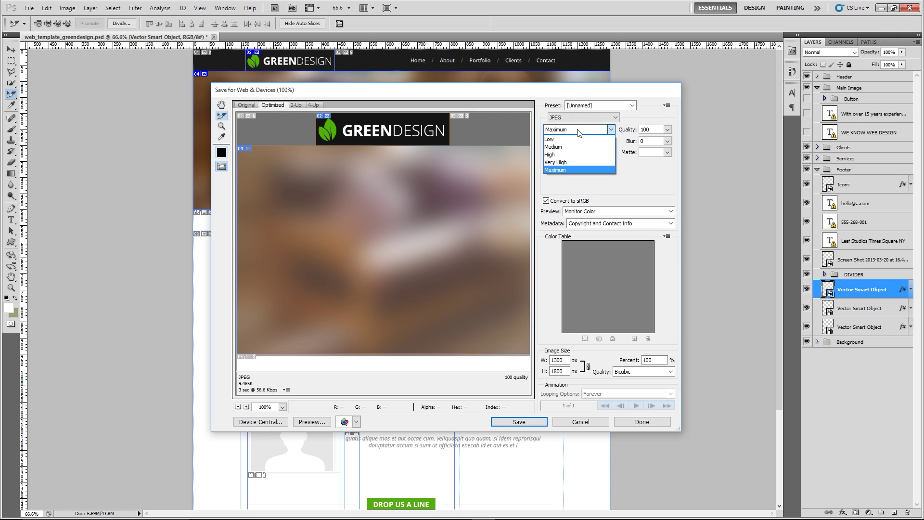
click(586, 119)
click(577, 119)
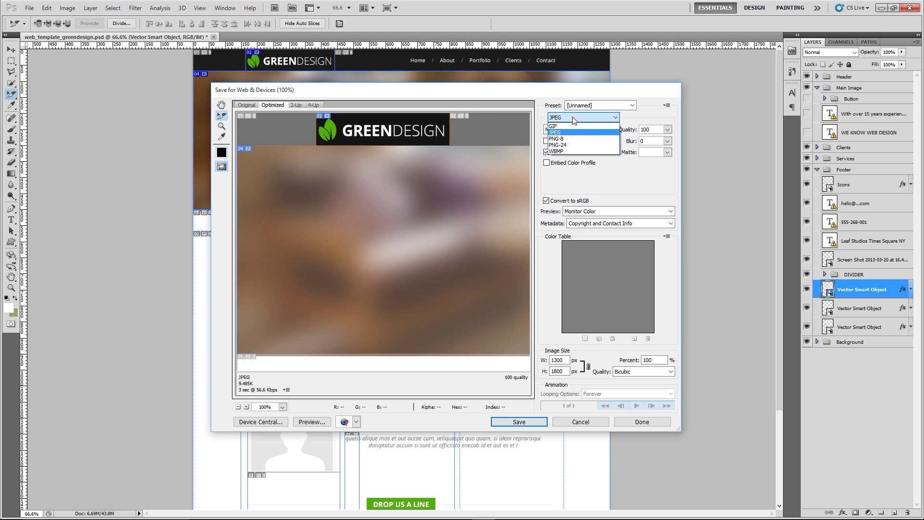
click(557, 139)
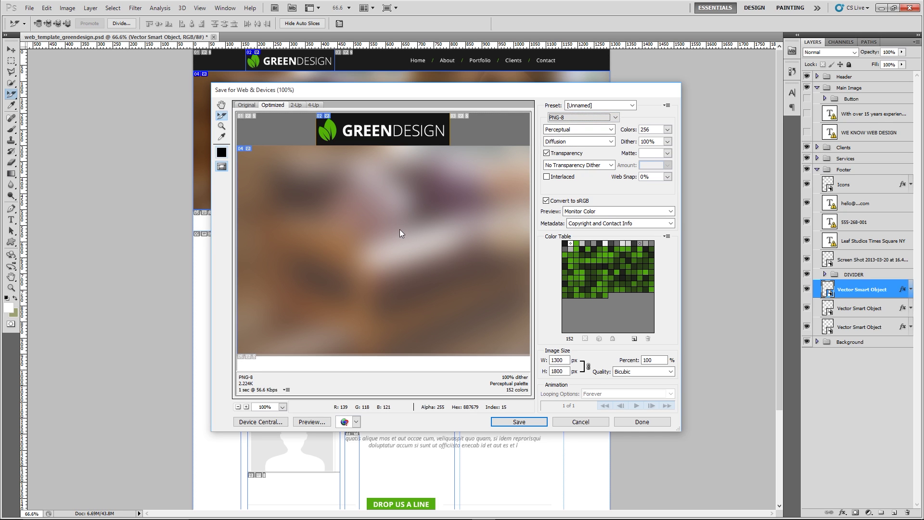
- Revert the current slice to JPEG and set its quality to Medium
key(ctrl+z)
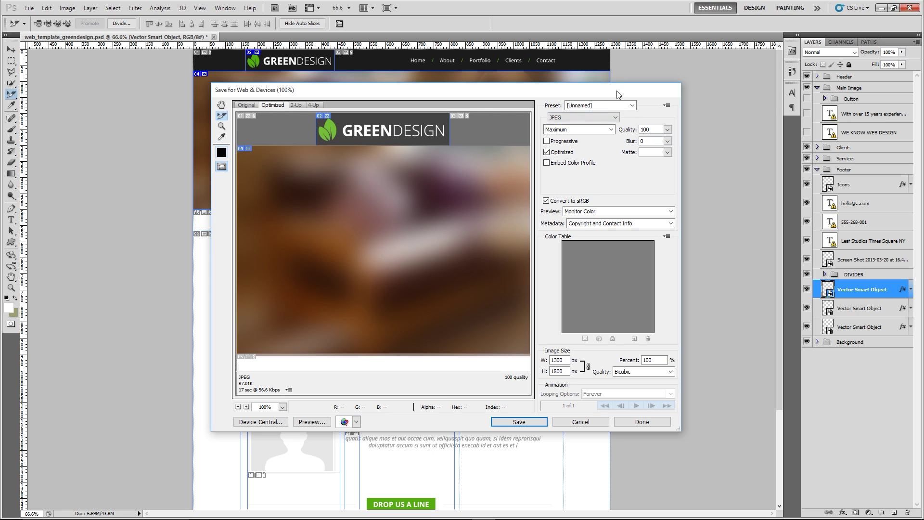
click(583, 130)
click(577, 145)
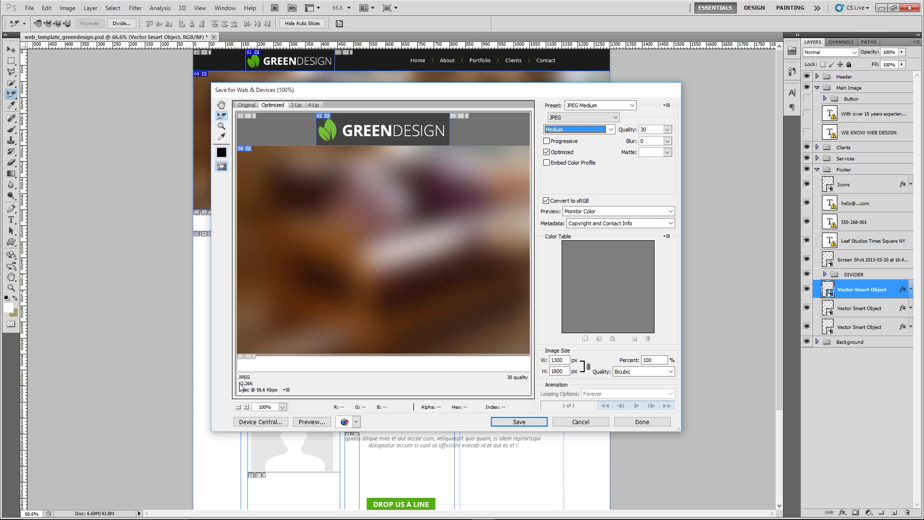
click(582, 129)
click(568, 176)
click(561, 130)
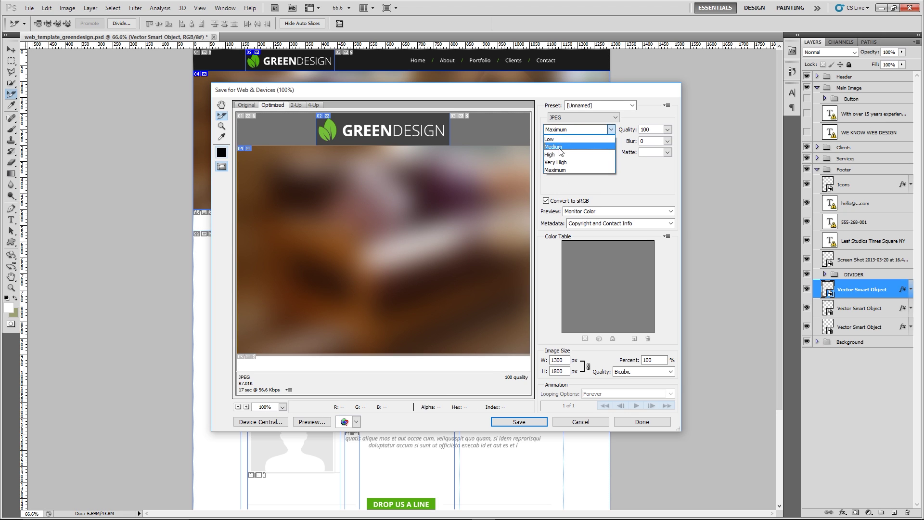
click(560, 147)
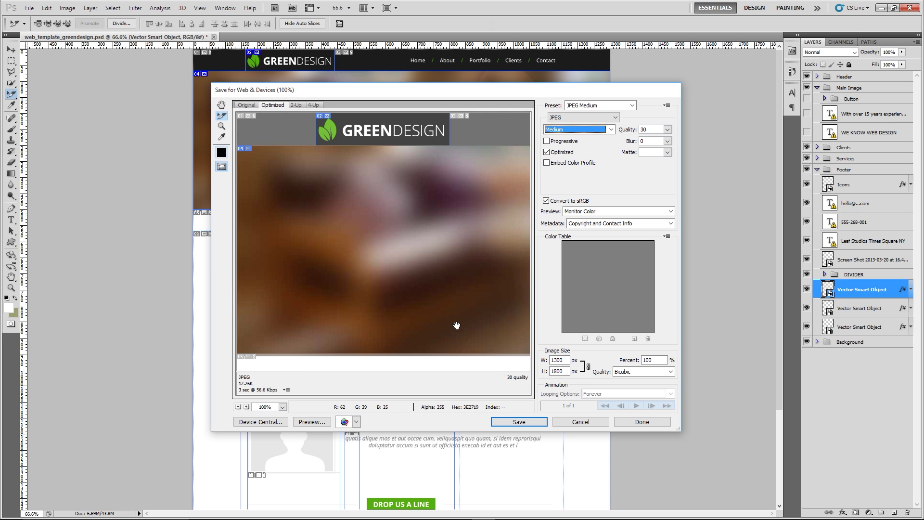
scroll(457, 328, down, 7)
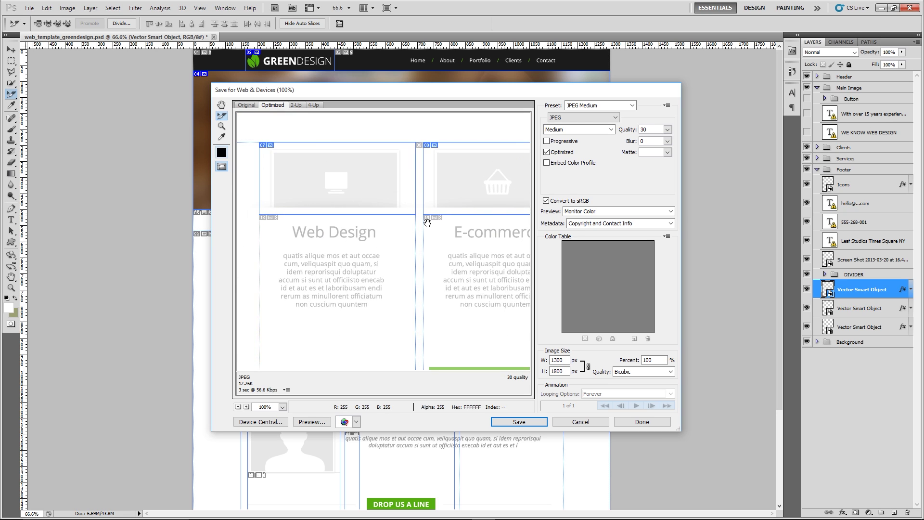
- Set the Web Design, E-commerce and next service icon slices to PNG-8
click(362, 189)
click(576, 119)
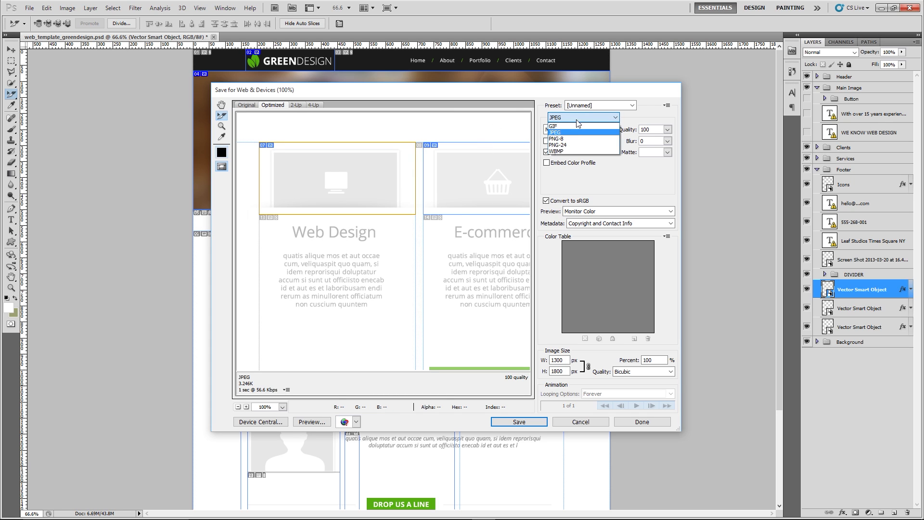
click(580, 137)
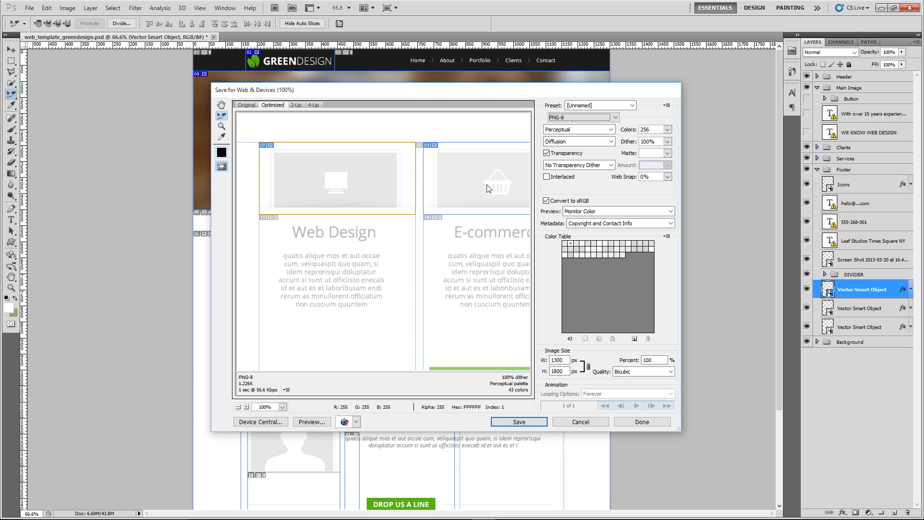
click(489, 187)
click(580, 117)
click(586, 137)
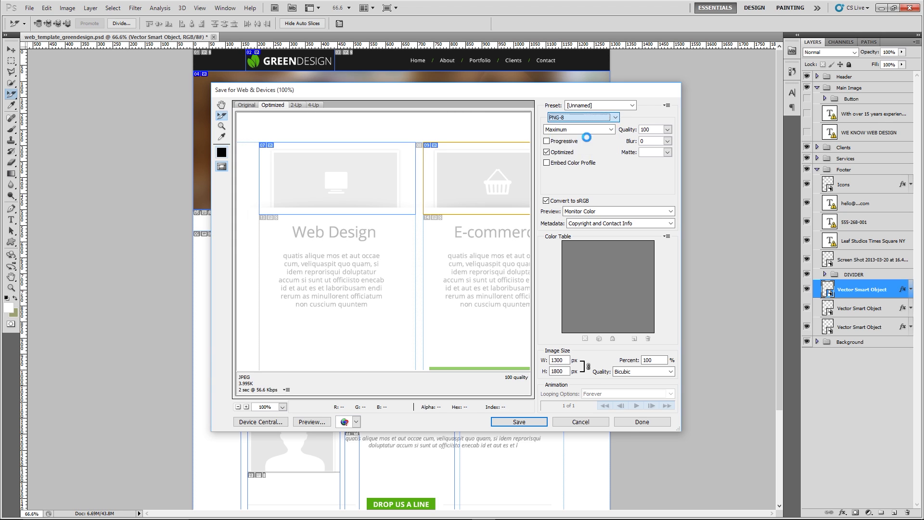
scroll(484, 186, right, 3)
click(503, 175)
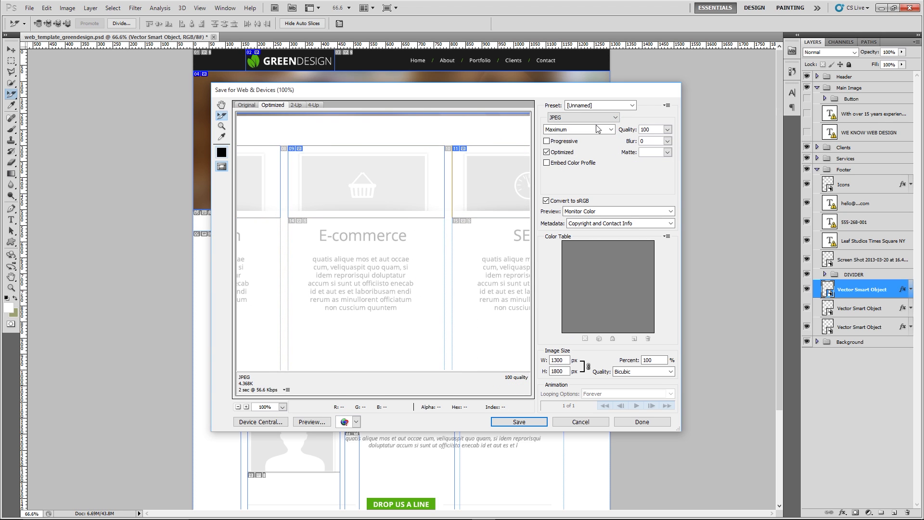
click(596, 118)
click(584, 140)
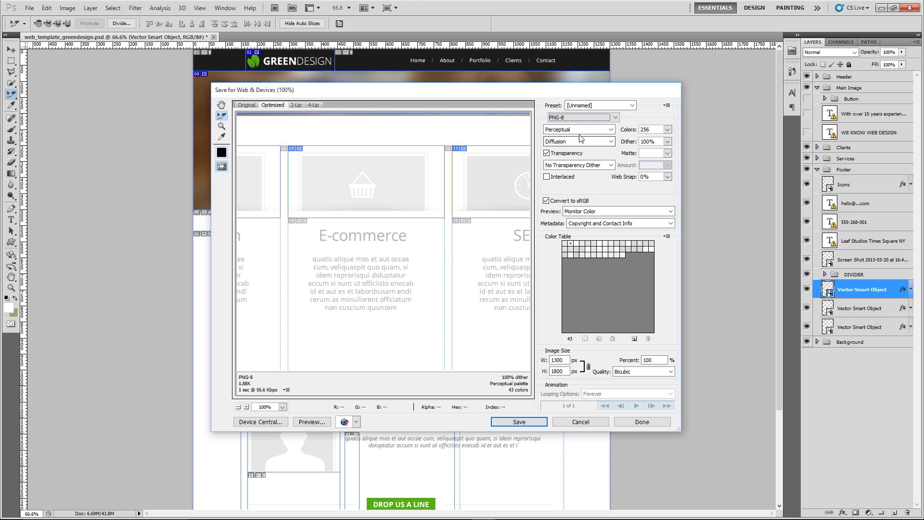
- Set the testimonial avatar slice to PNG-8, after briefly trying PNG-24
drag(501, 248, 417, 143)
drag(414, 256, 499, 128)
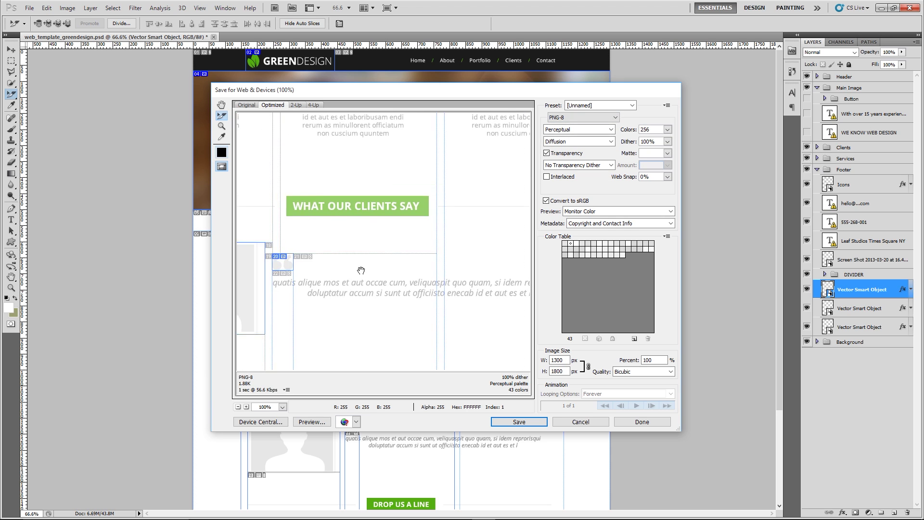
drag(361, 270, 484, 275)
click(415, 216)
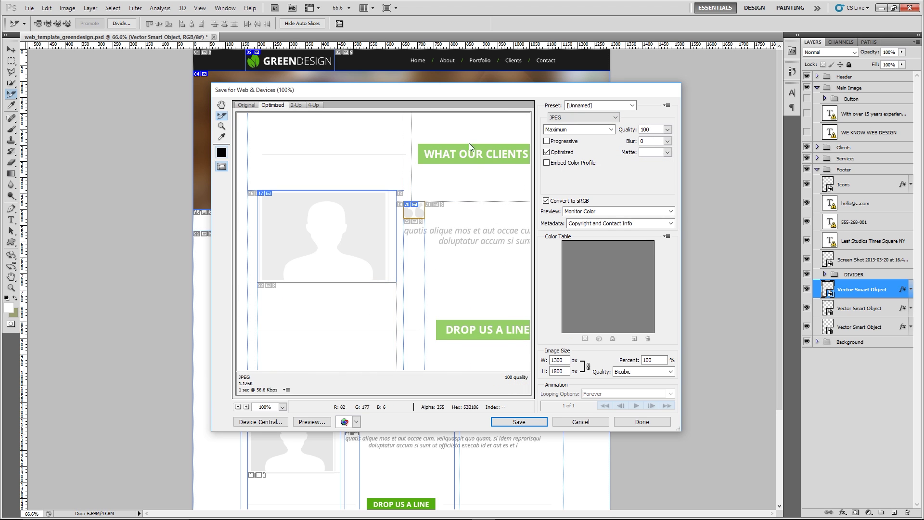
click(558, 117)
click(576, 145)
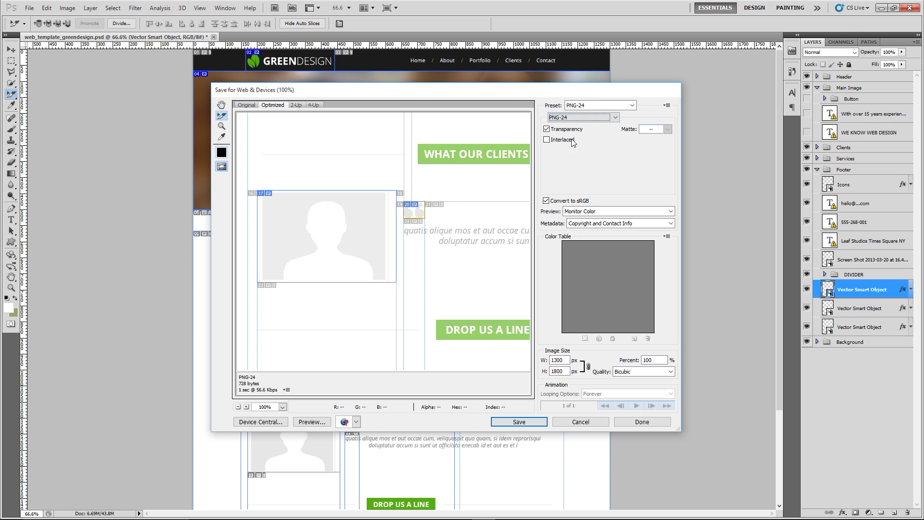
click(558, 117)
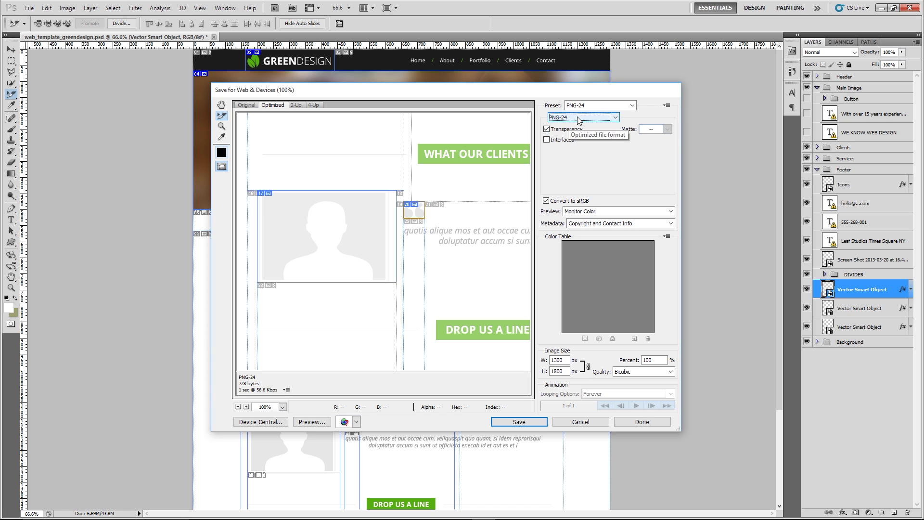
click(558, 139)
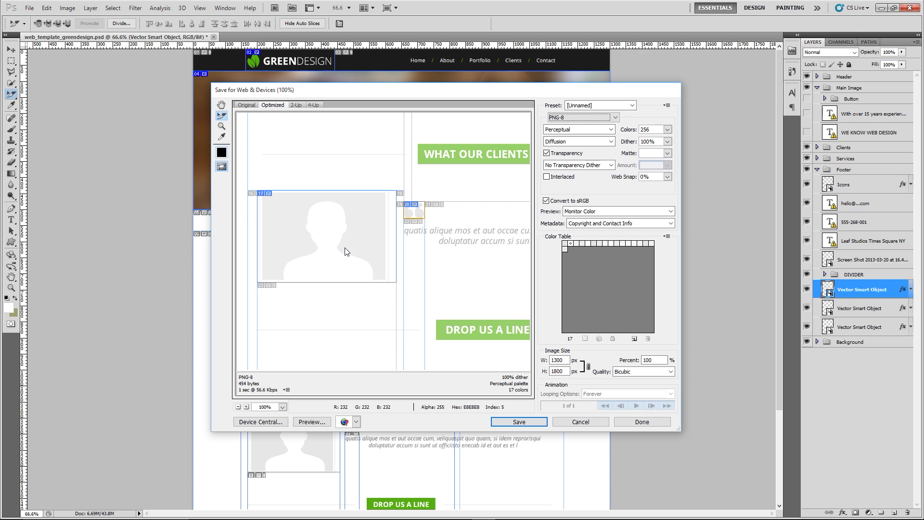
click(592, 118)
click(592, 132)
click(600, 118)
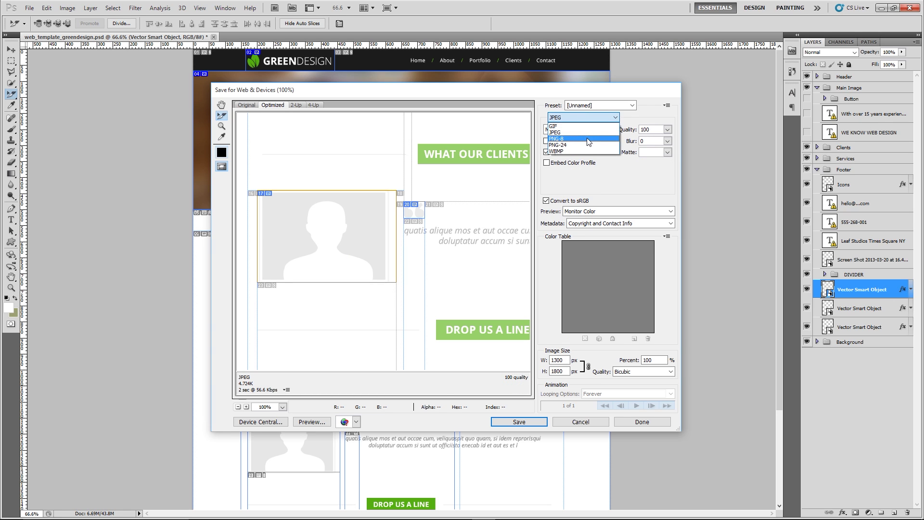
click(587, 137)
- Set slice 28 and the map slice to PNG-8
scroll(431, 295, down, 5)
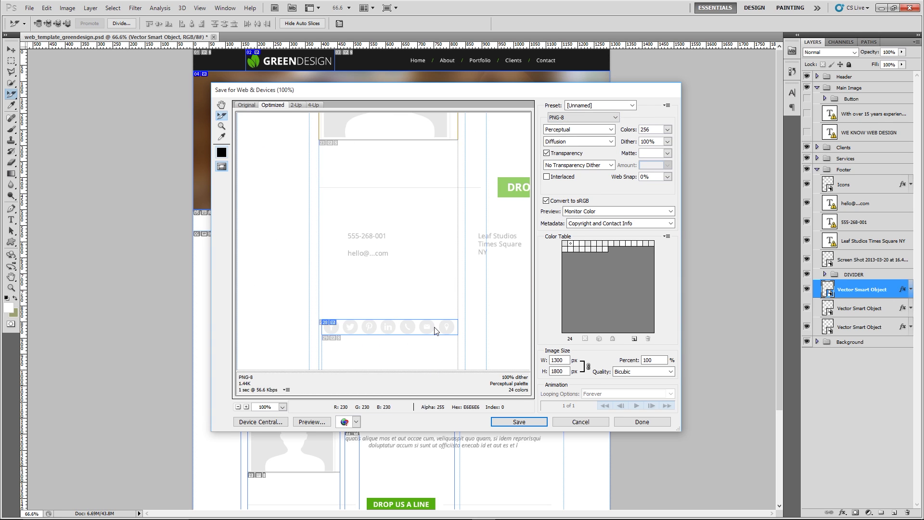
click(436, 332)
click(584, 118)
click(583, 131)
click(584, 117)
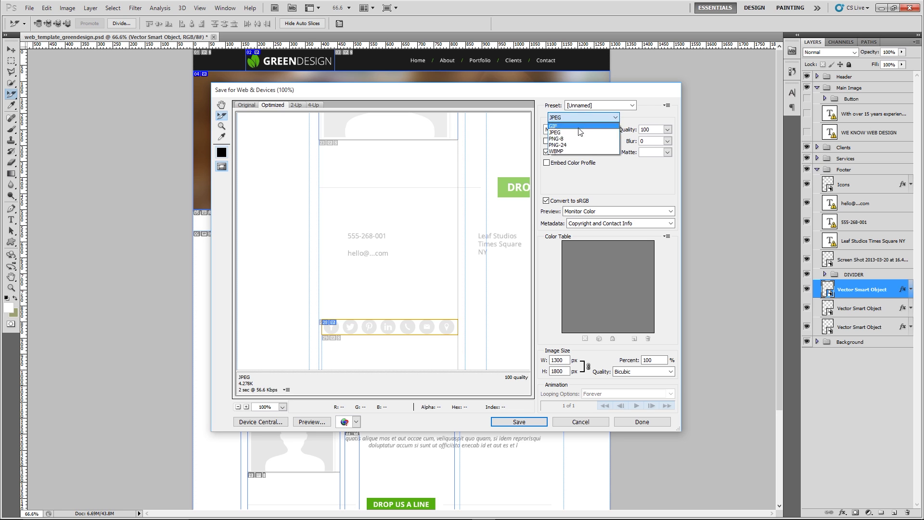
click(586, 137)
drag(471, 243, 317, 243)
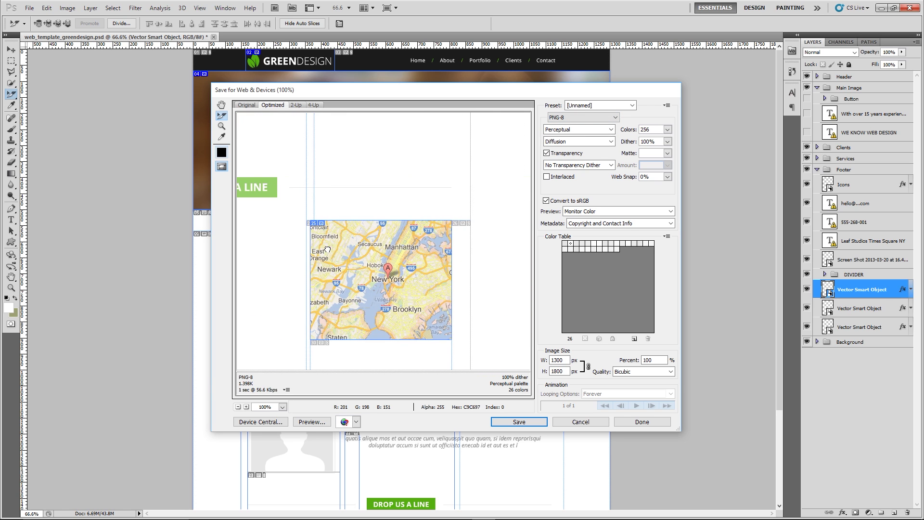
drag(462, 256, 328, 256)
click(405, 287)
click(602, 118)
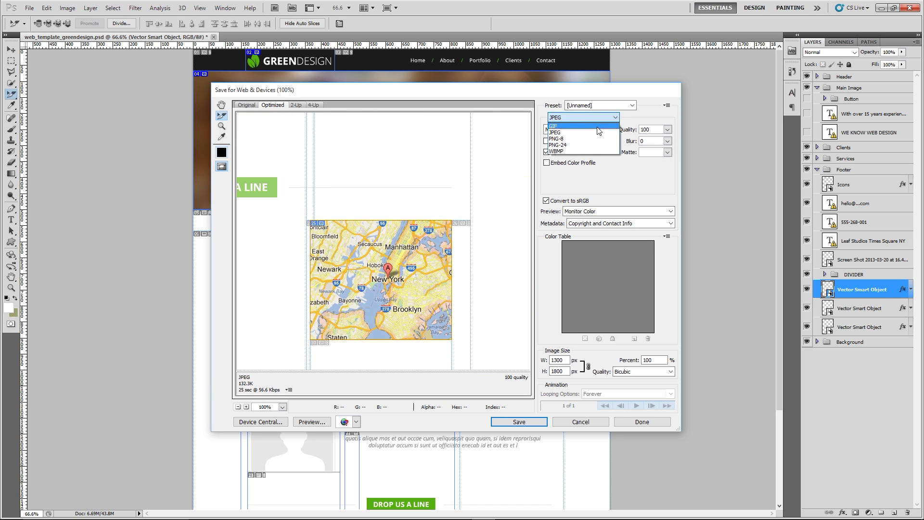
click(590, 138)
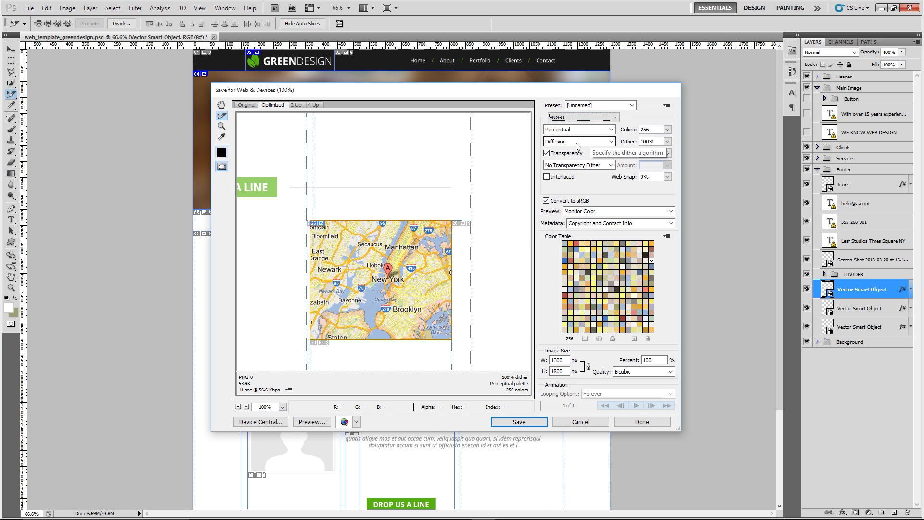
drag(495, 324, 486, 324)
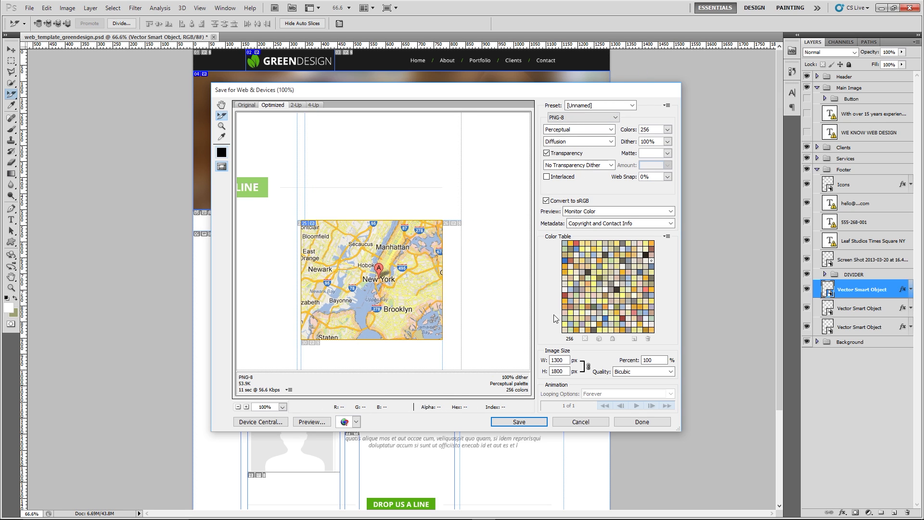
- Save the optimized images for All User Slices into the JS for Beginners Website folder
click(526, 423)
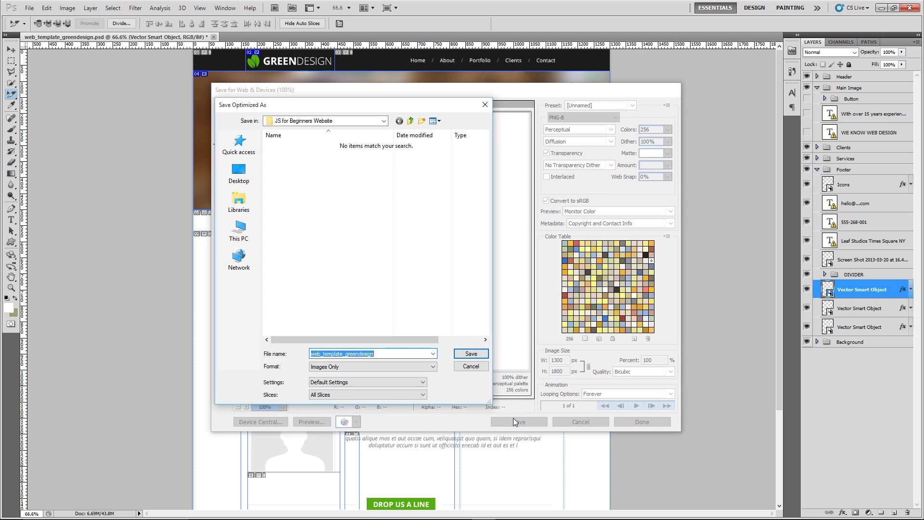
click(332, 394)
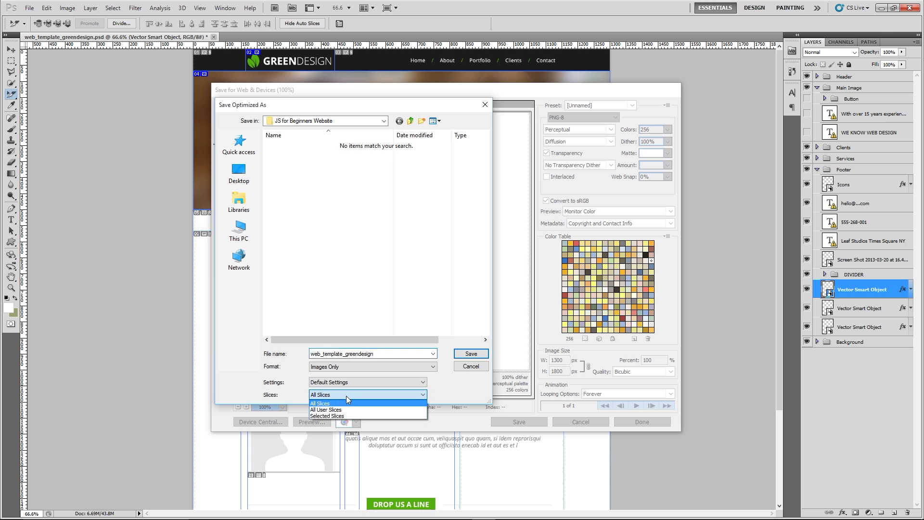
click(322, 411)
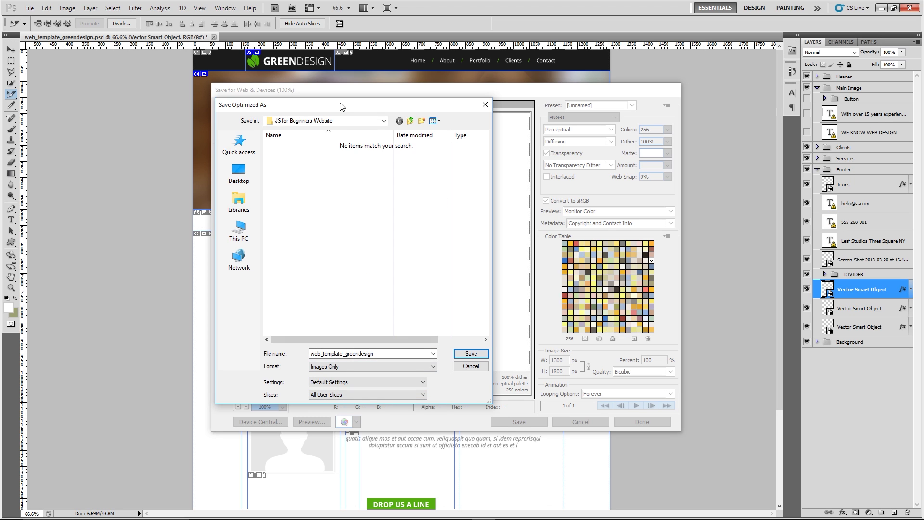
click(384, 120)
click(339, 277)
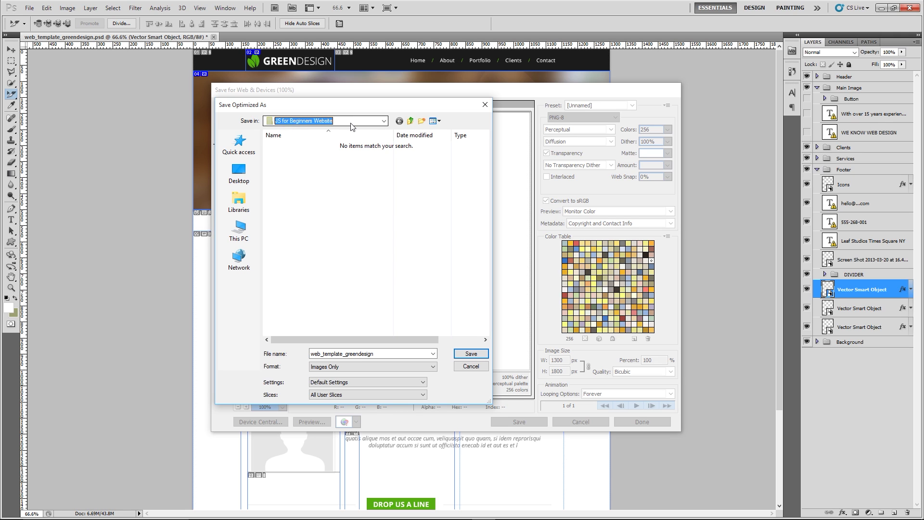
click(308, 172)
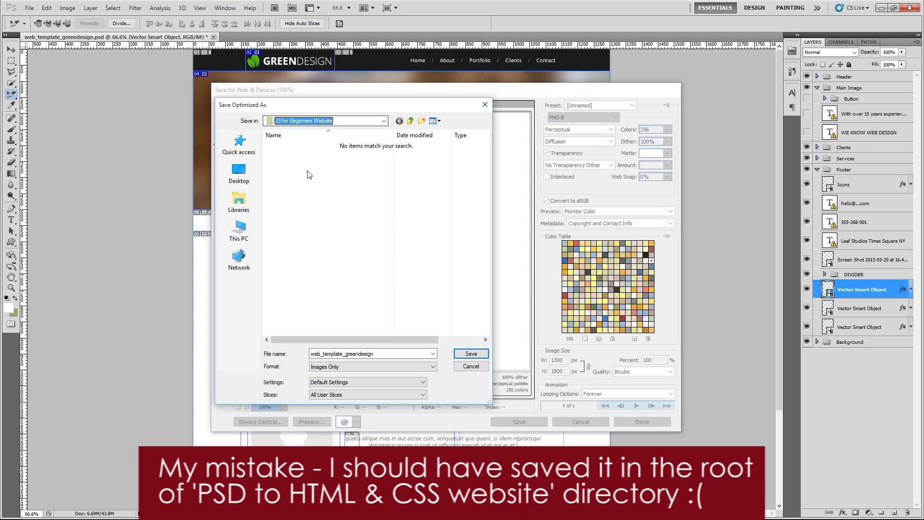
click(475, 356)
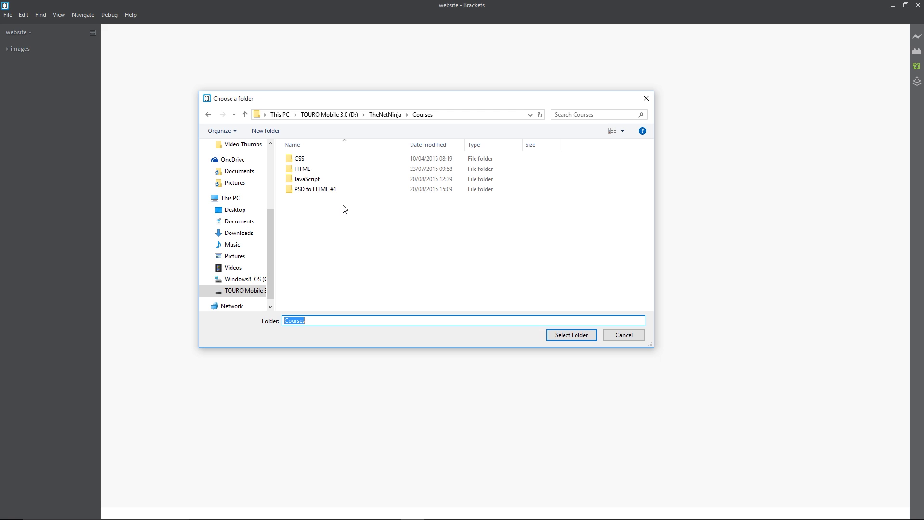
- Browse into PSD to HTML #1, check the website folder's contents, and select website as the project
click(310, 191)
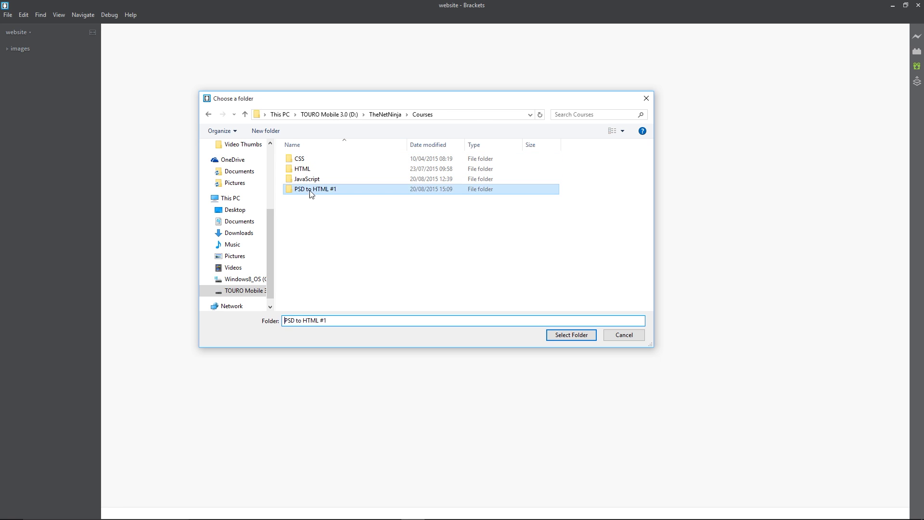
double_click(311, 191)
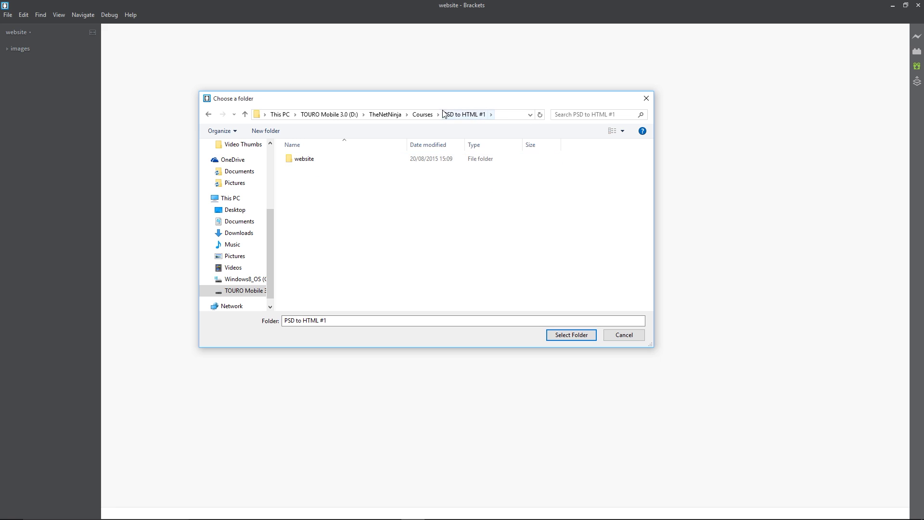
double_click(307, 161)
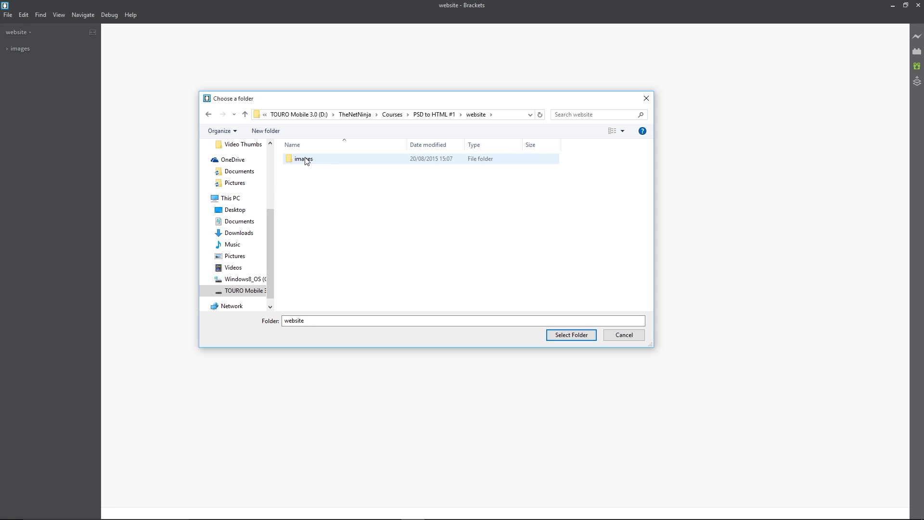
double_click(308, 161)
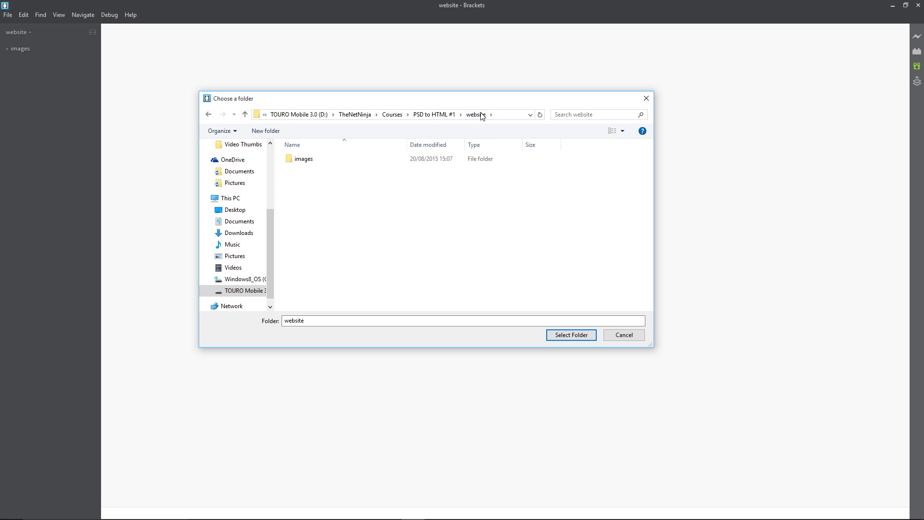
click(444, 116)
click(321, 160)
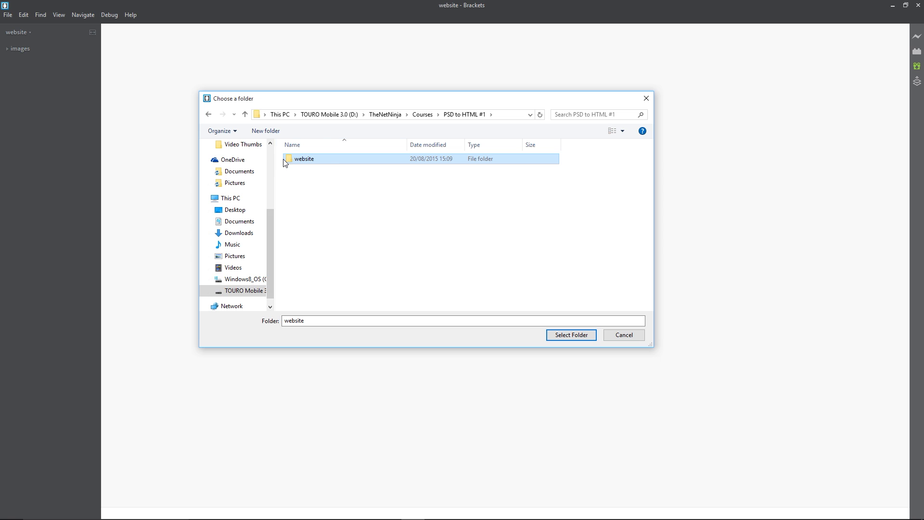
click(569, 339)
- Reopen the project folder dialog and confirm the website folder as the Brackets project
click(12, 17)
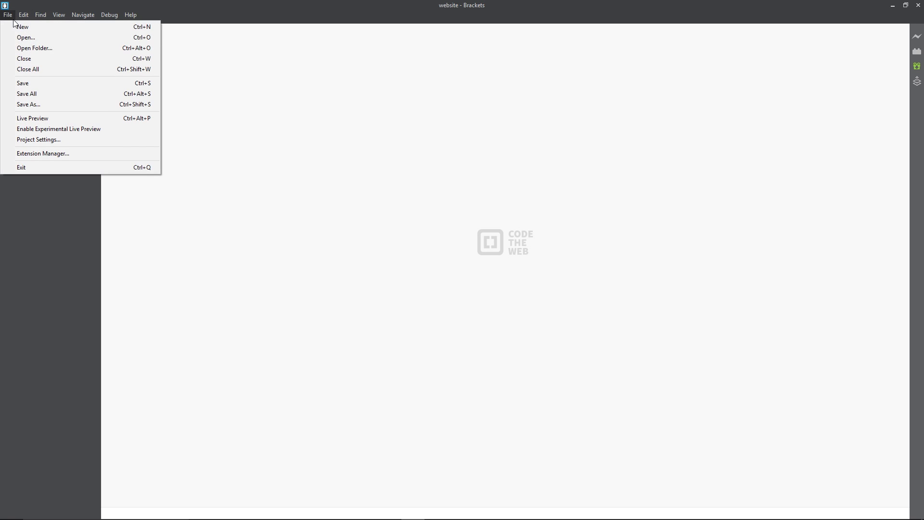
click(40, 49)
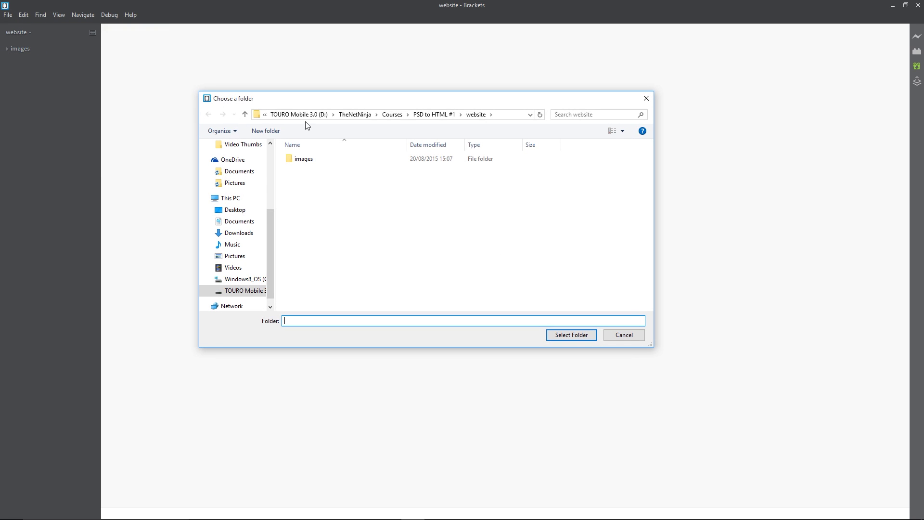
click(464, 116)
click(296, 160)
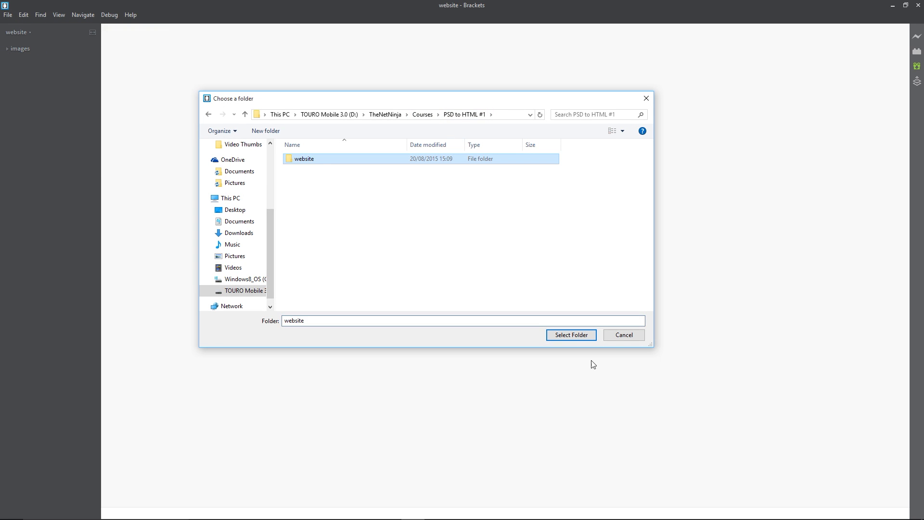
click(572, 335)
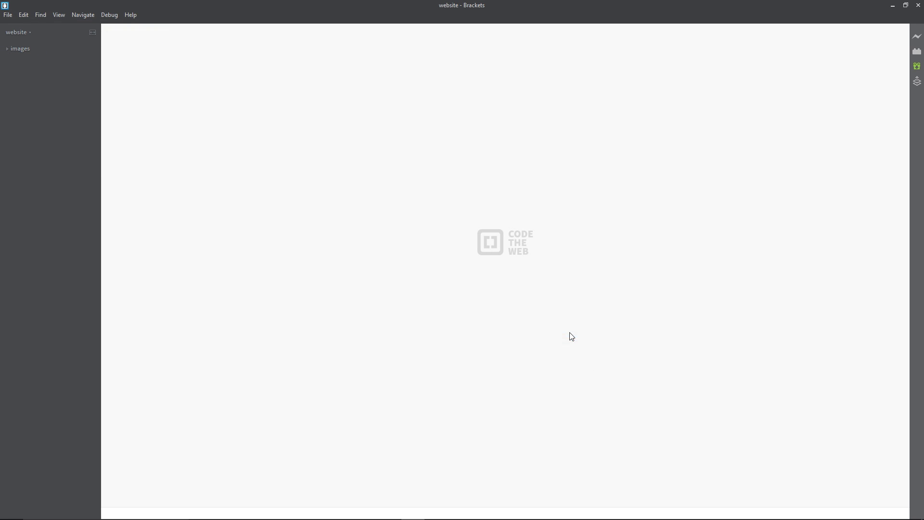
- After checking the exported images, create a new file named index.html in the website project
click(8, 50)
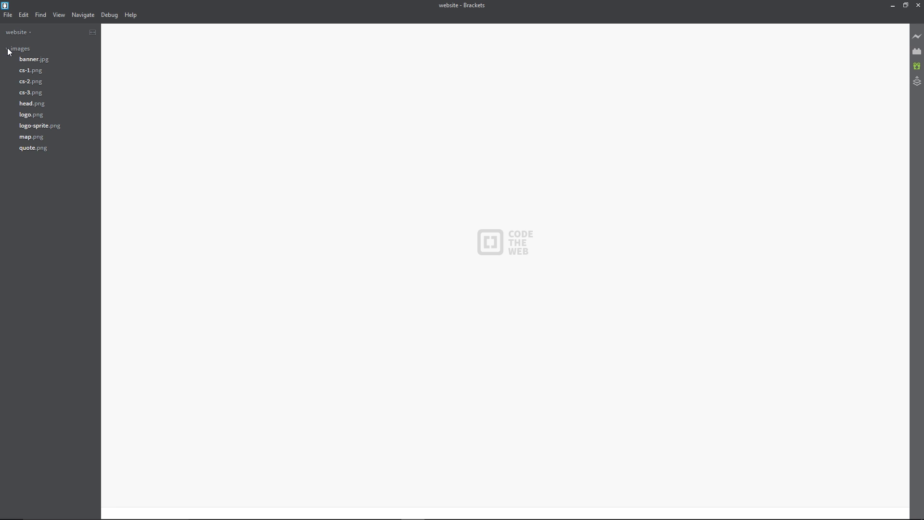
click(7, 48)
right_click(16, 62)
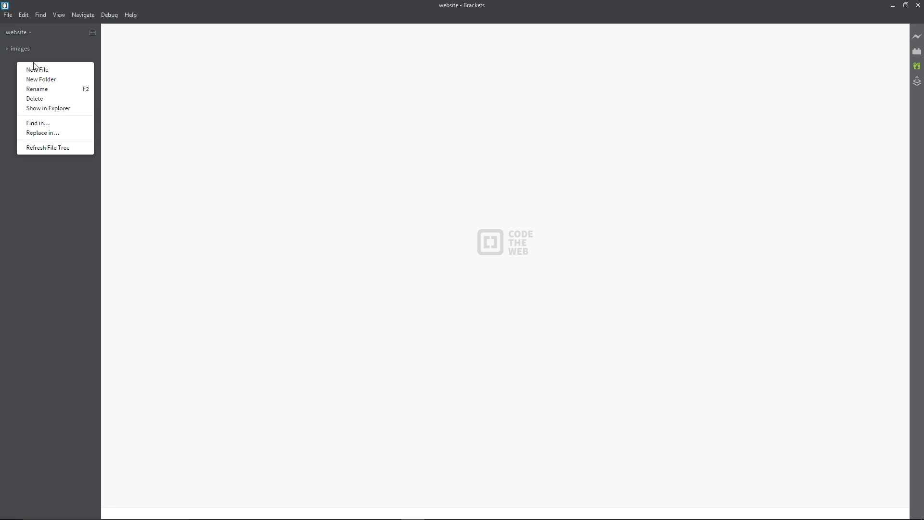
click(66, 72)
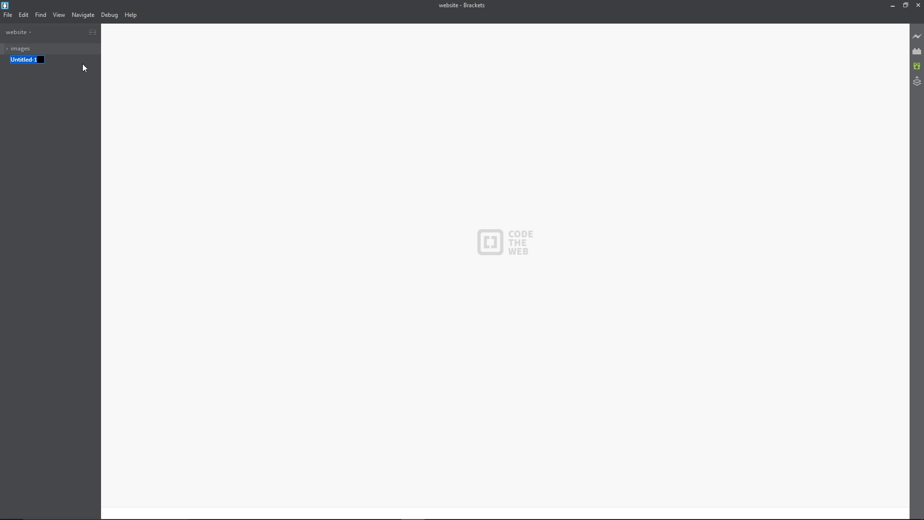
text(index.html)
key(Return)
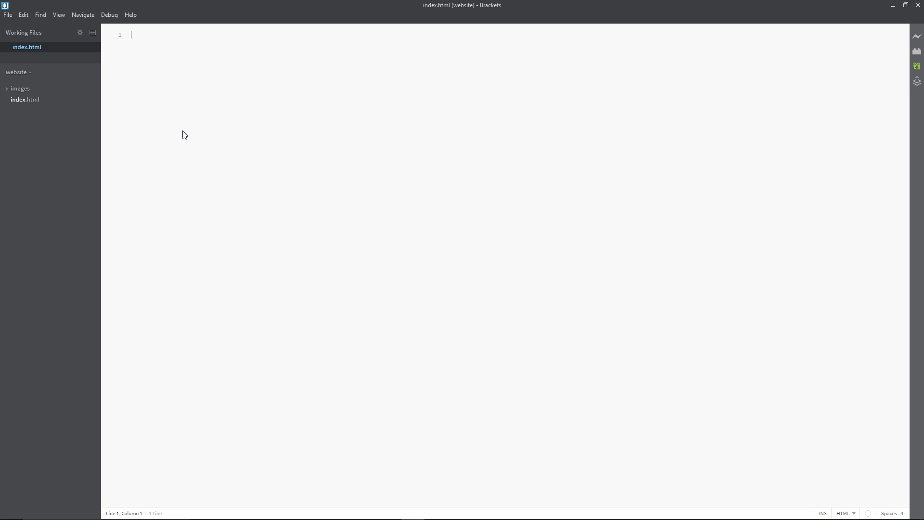